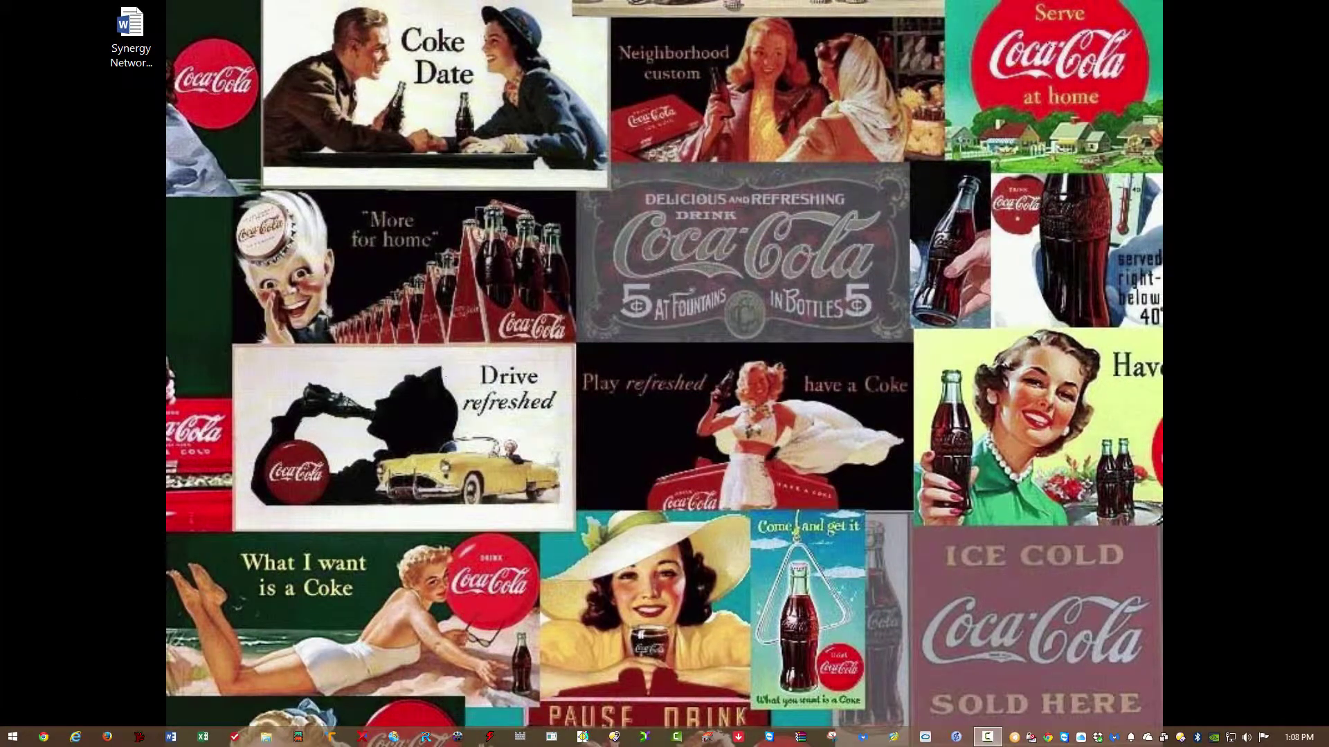
Step: Open the Synergy Networking 2015 revision manuscript in Word from the desktop
double_click(134, 24)
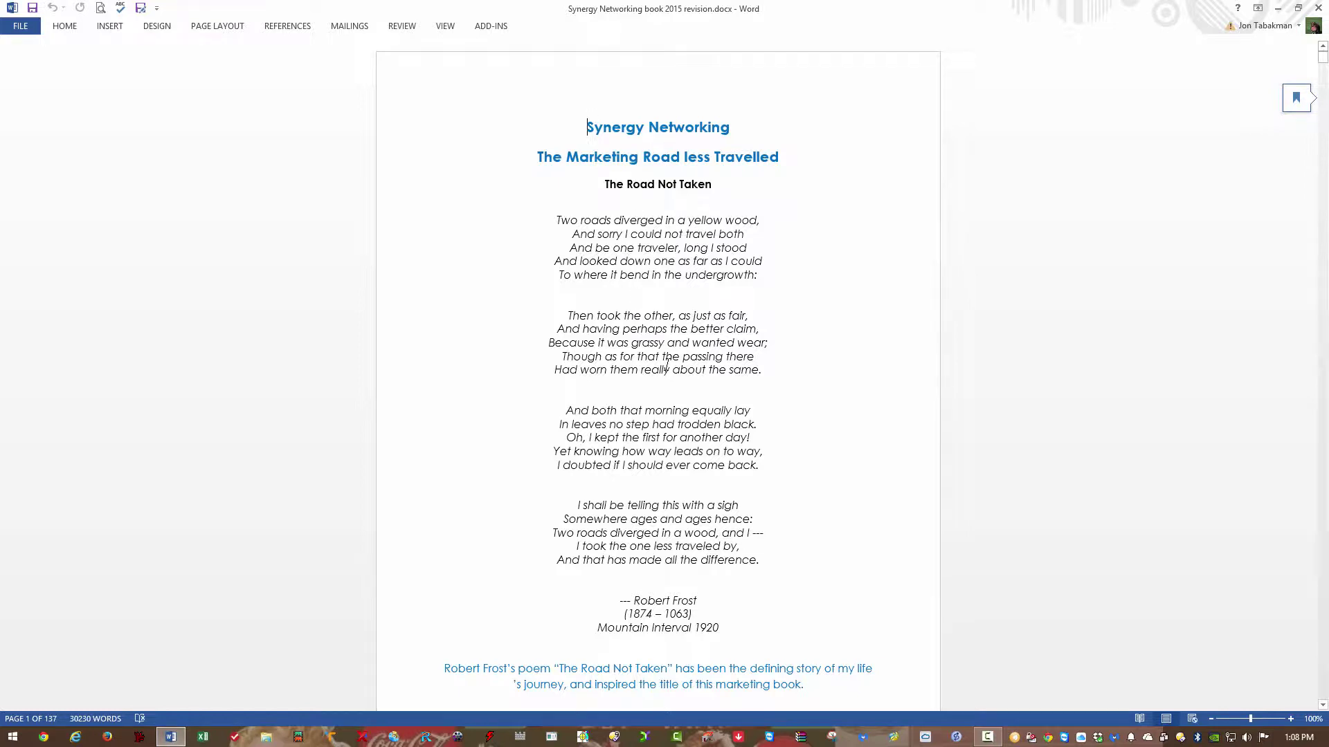
scroll(757, 565, down, 1)
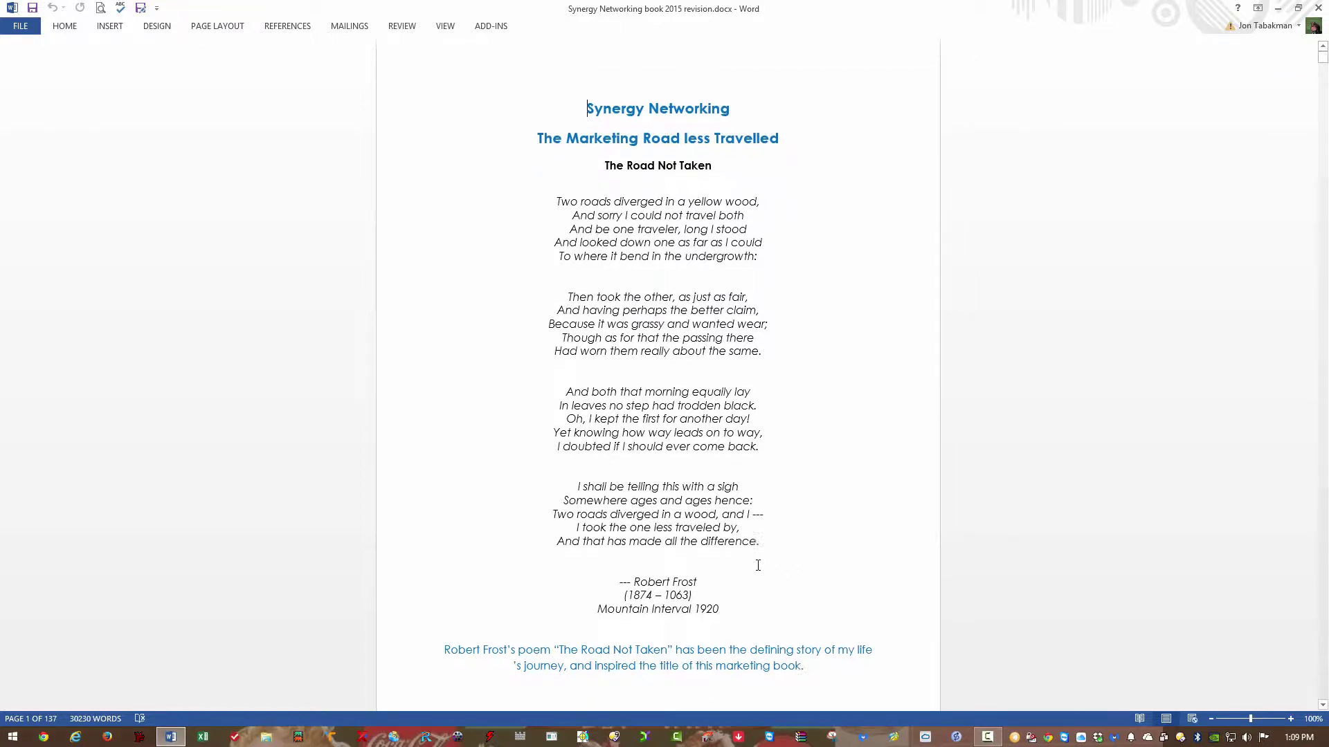
scroll(758, 565, down, 3)
scroll(758, 565, down, 3)
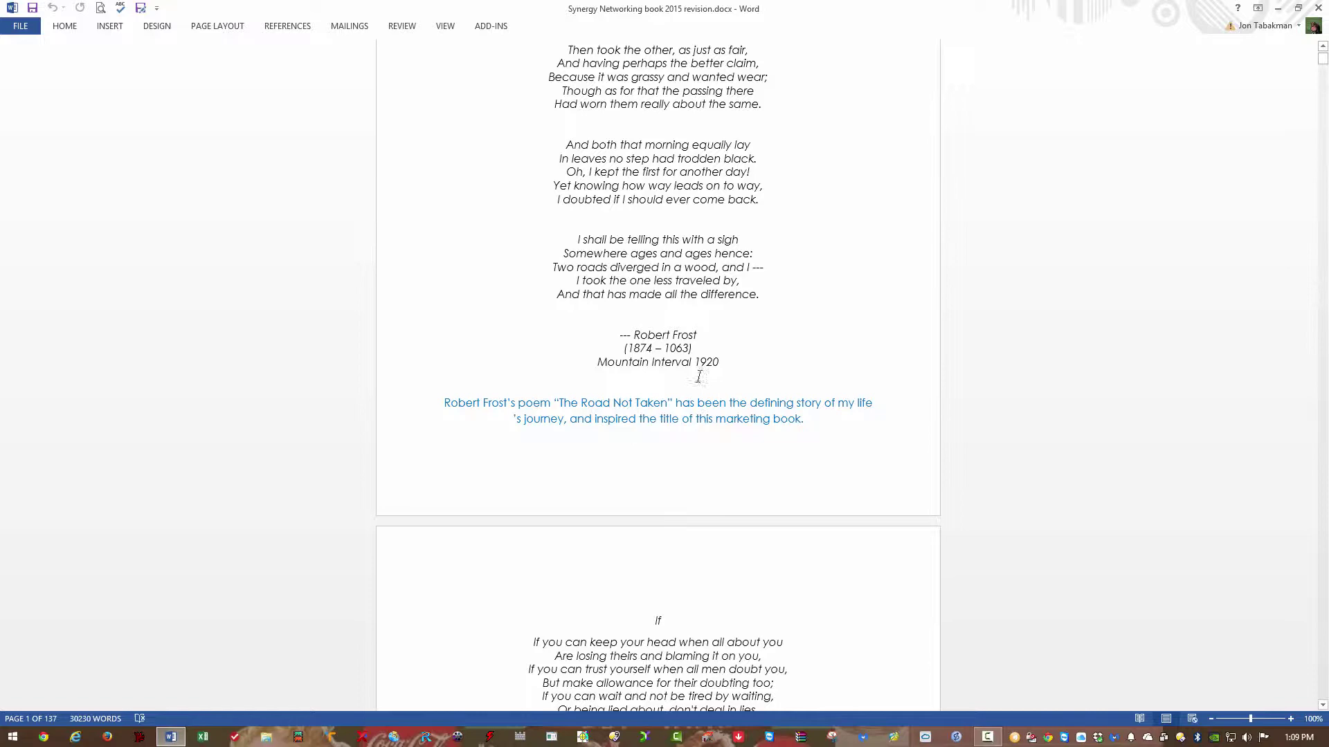
scroll(666, 484, down, 3)
scroll(665, 484, down, 4)
scroll(672, 542, down, 5)
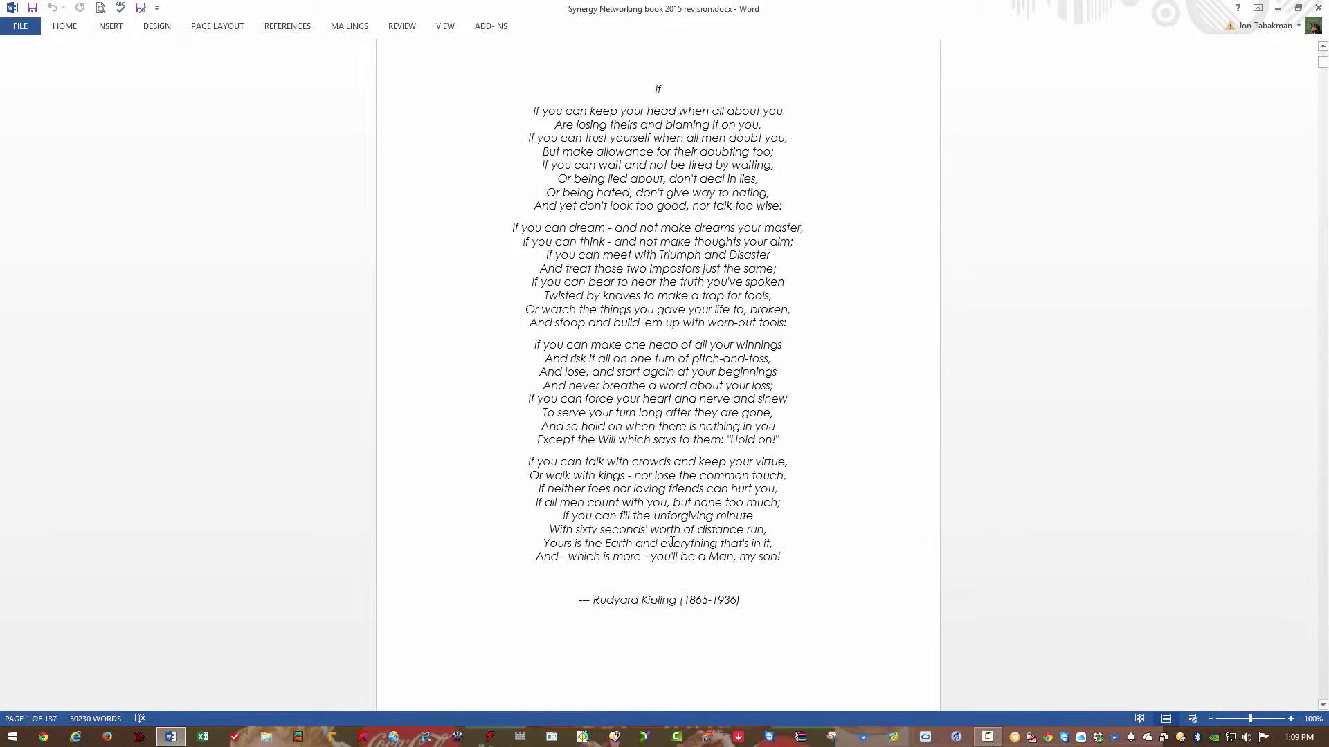
scroll(671, 542, down, 5)
scroll(672, 543, down, 5)
scroll(671, 543, down, 2)
scroll(672, 542, down, 7)
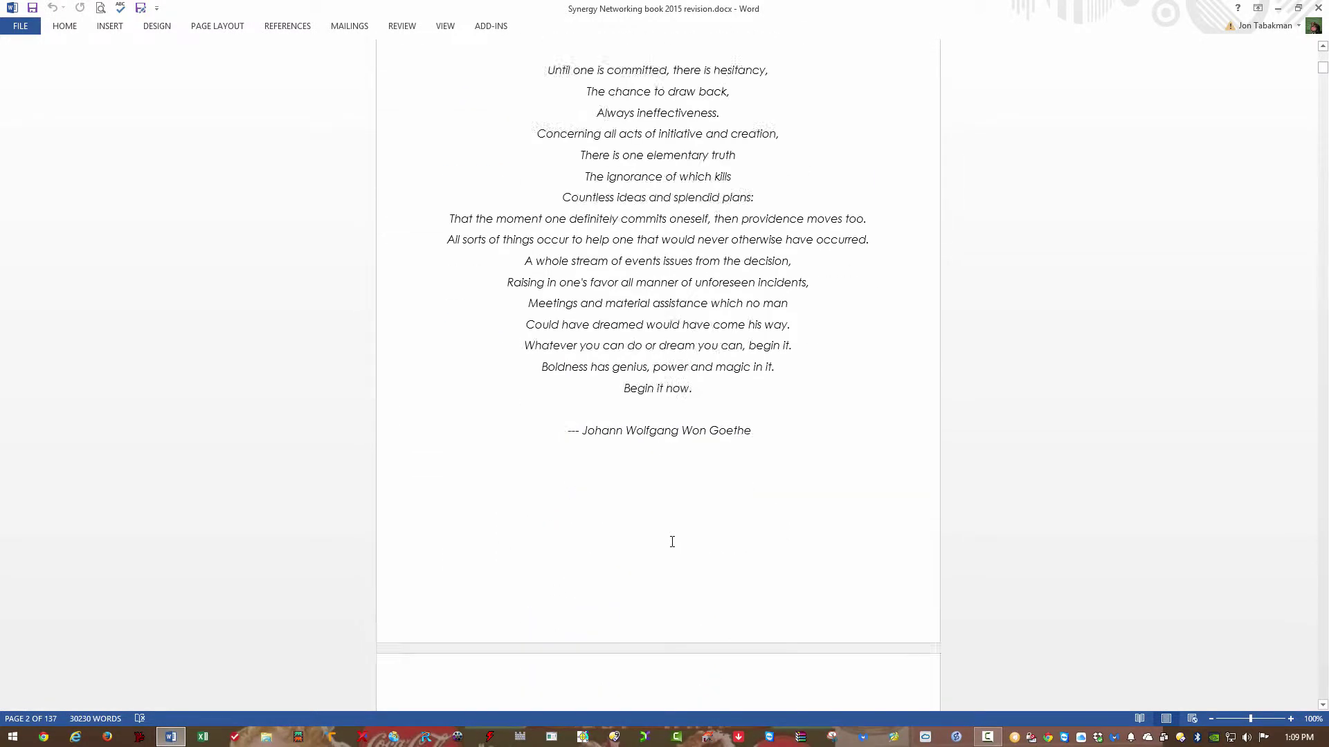
scroll(671, 542, down, 2)
scroll(672, 542, down, 5)
scroll(672, 542, up, 5)
scroll(672, 542, up, 1)
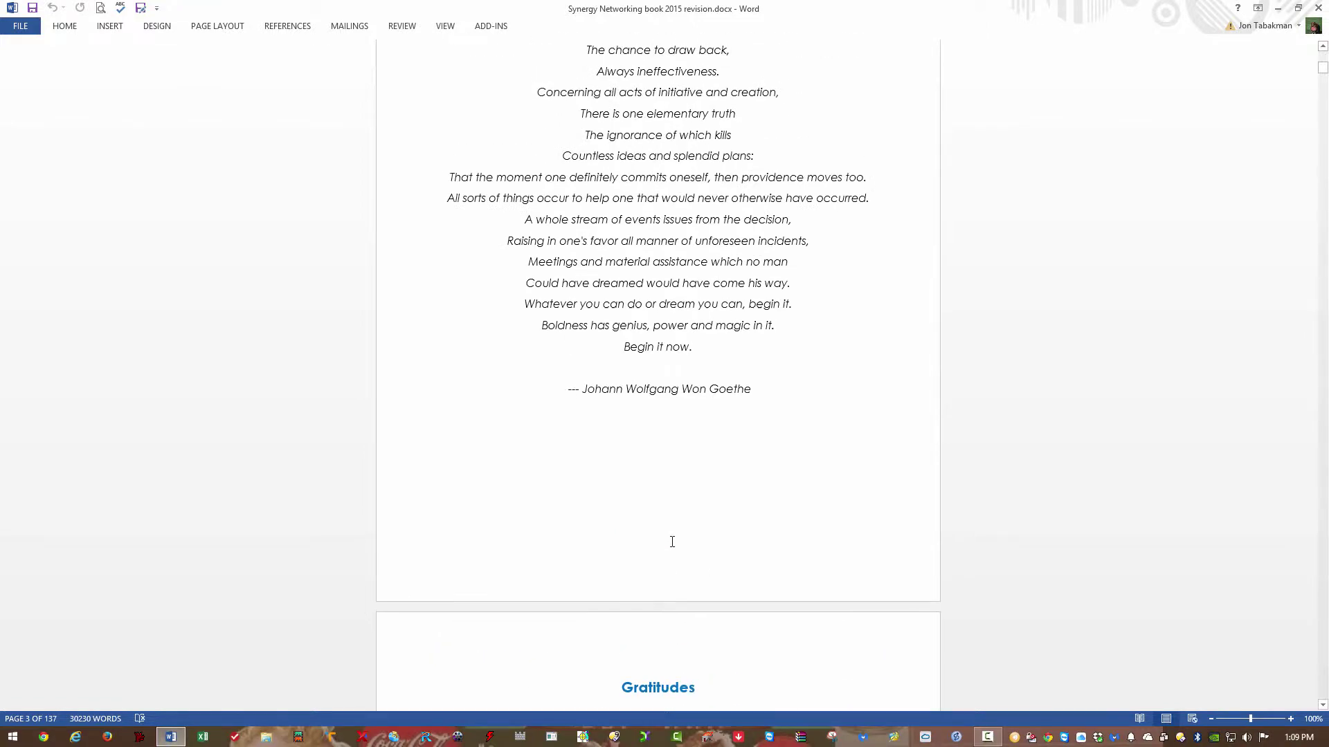
scroll(672, 542, down, 5)
scroll(671, 542, down, 4)
scroll(686, 497, down, 3)
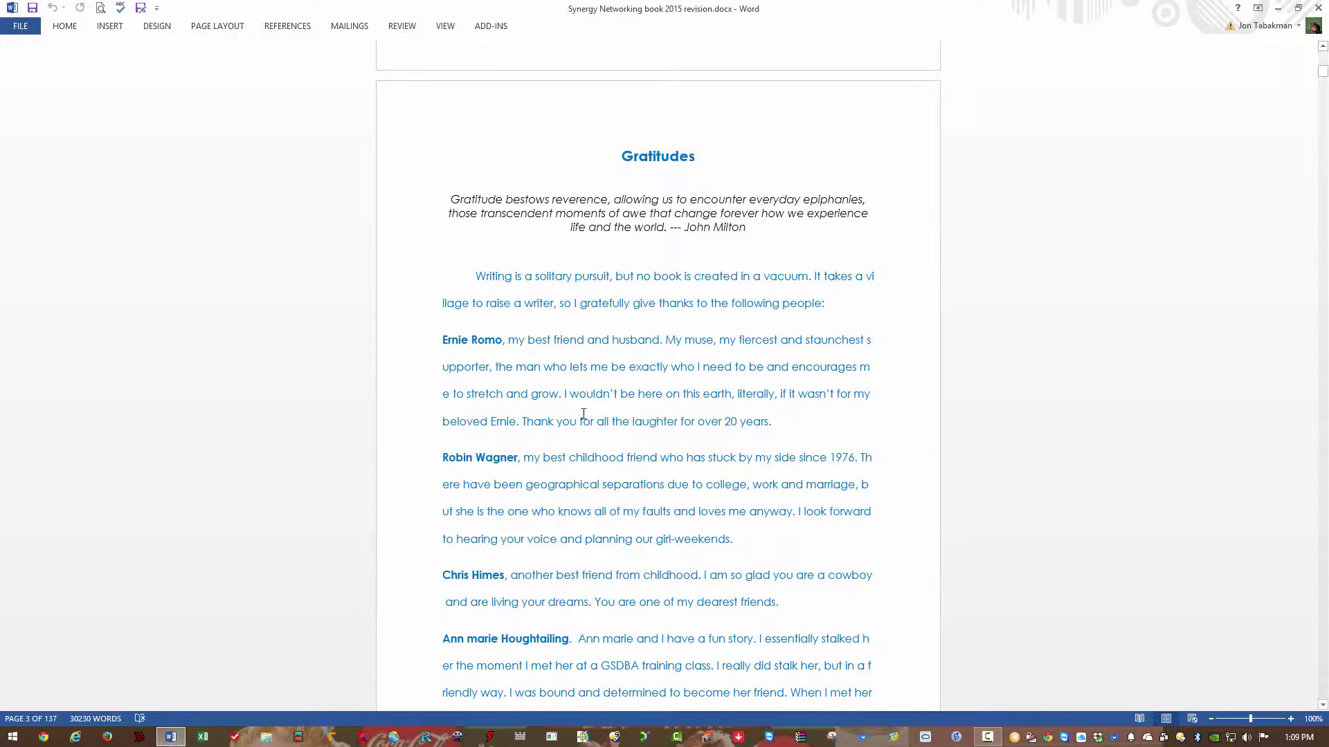
Step: Select the Gratitudes paragraphs from 'Writing is a solitary pursuit' through 'leap-frogging me forward.', leaving out the Dale Carnegie quotes
click(869, 286)
mouse_move(472, 276)
mouse_down()
mouse_move(644, 712)
mouse_move(522, 164)
mouse_up()
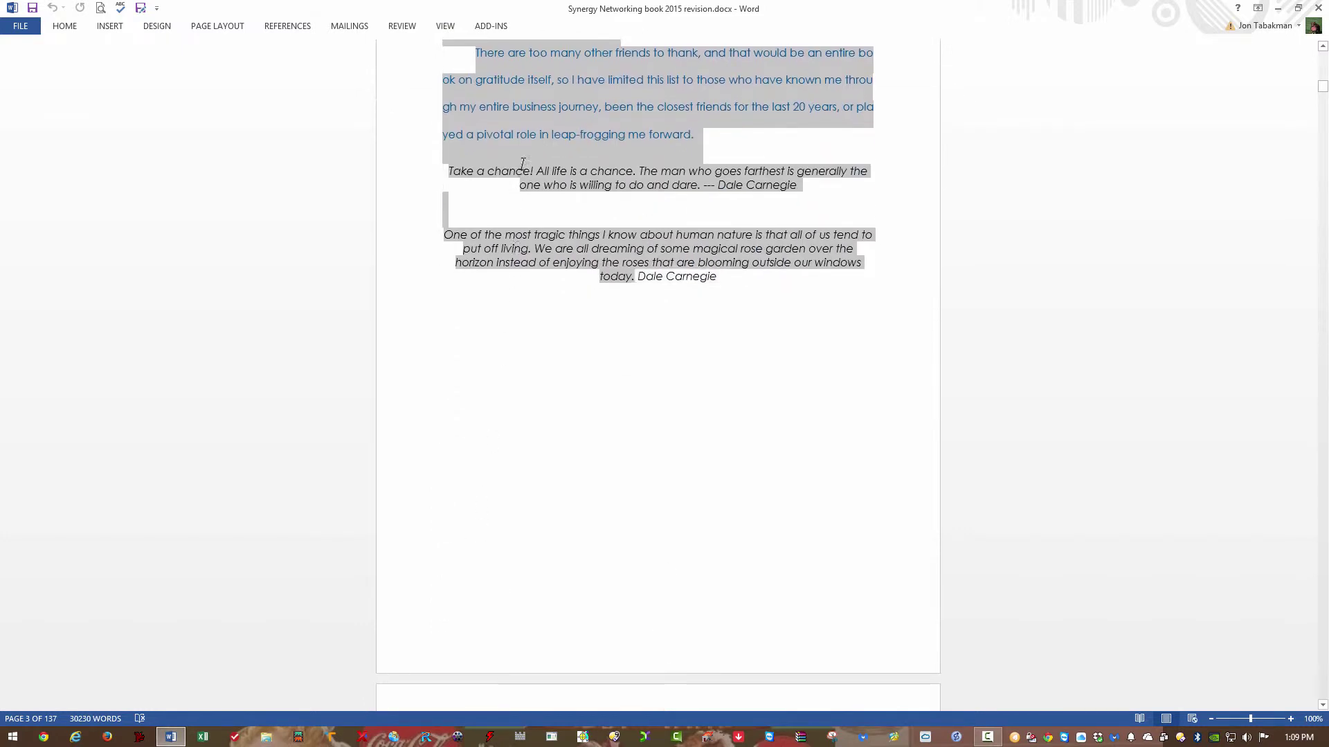
drag(523, 163, 697, 137)
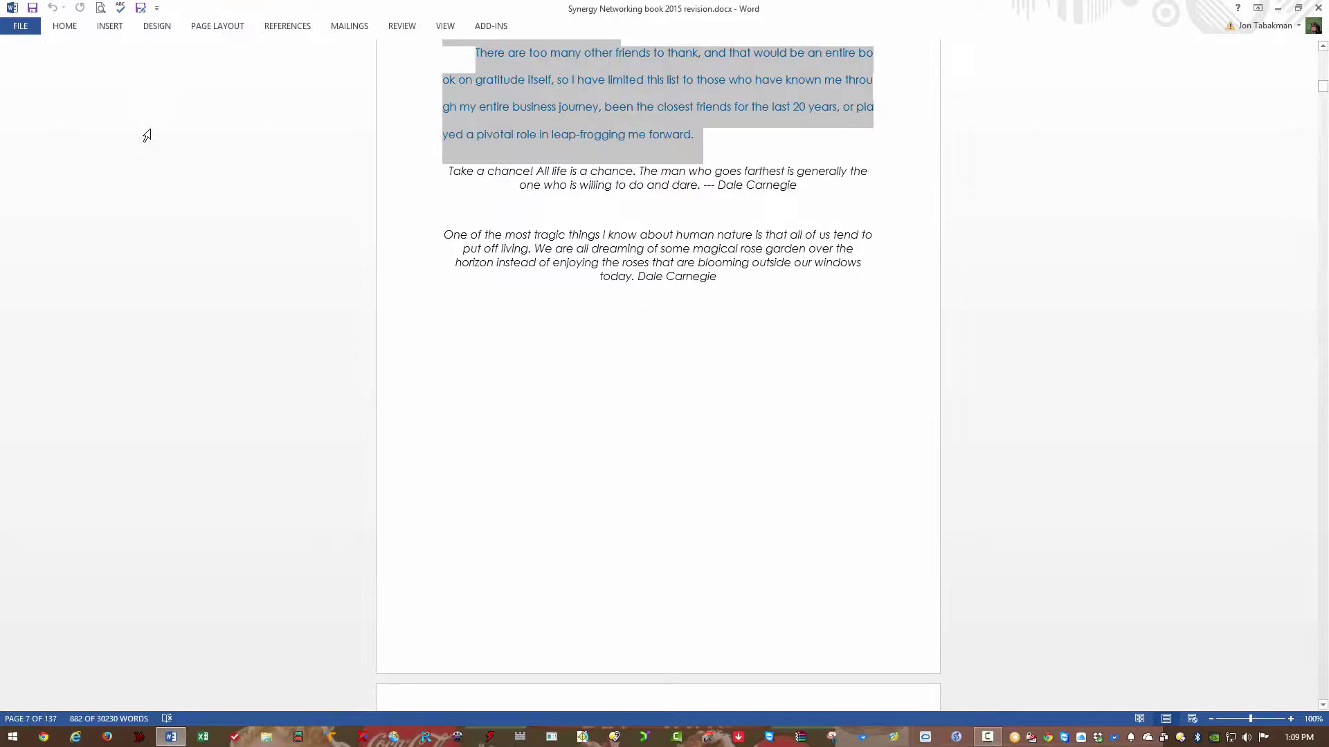
Step: Apply No Spacing style to the selected Gratitudes paragraphs, then set their line spacing to Double
click(67, 30)
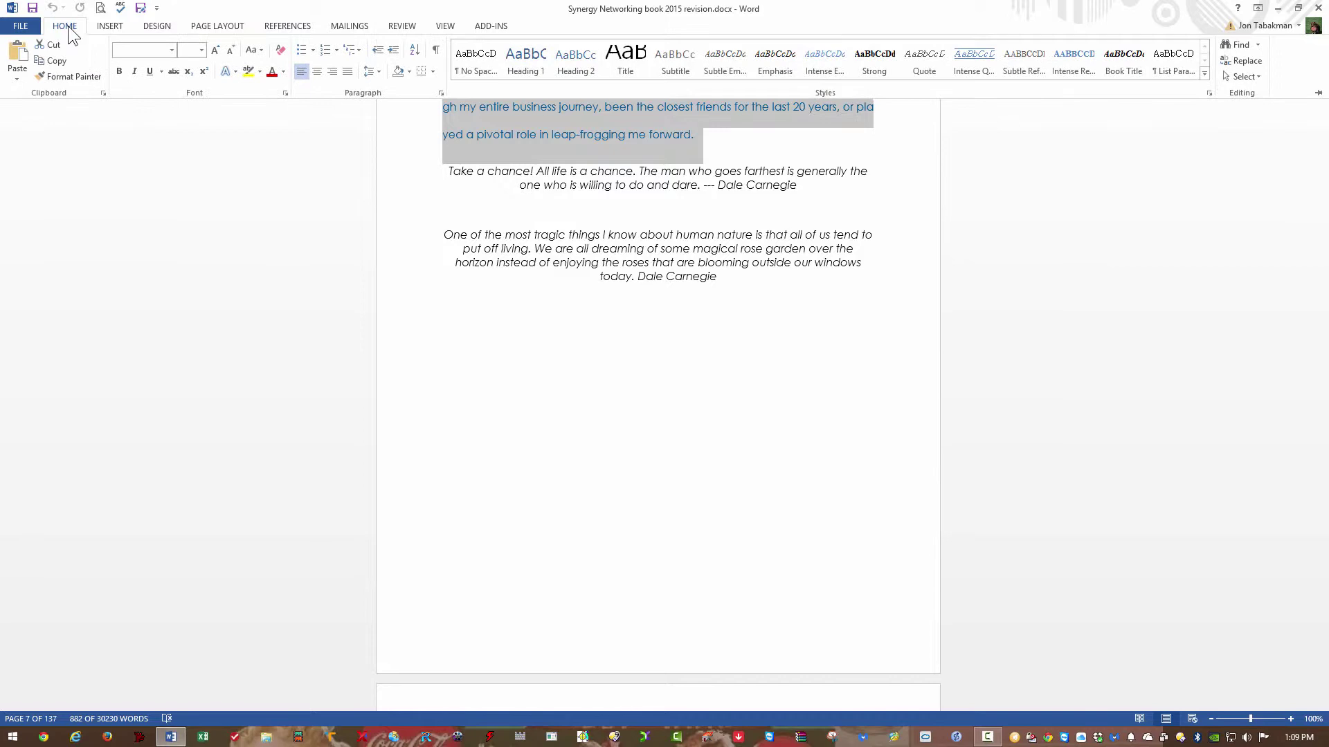
click(478, 55)
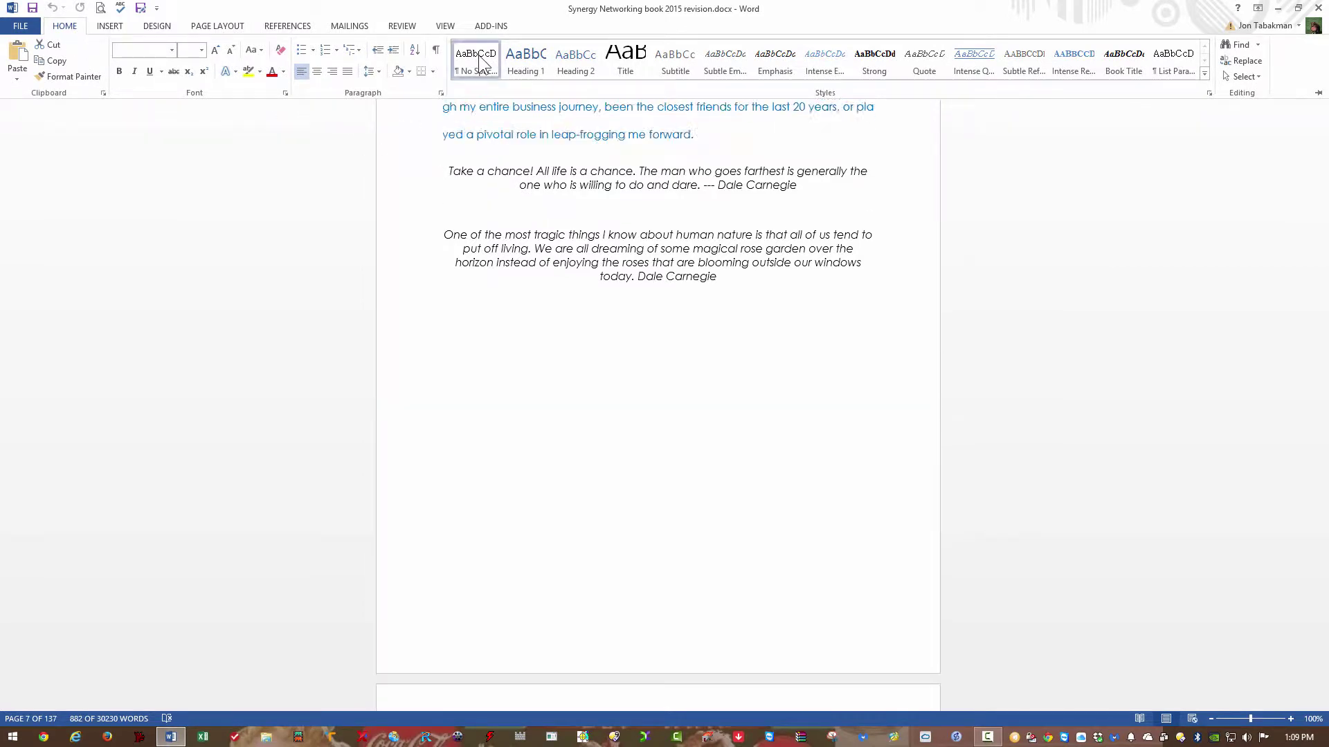
click(439, 93)
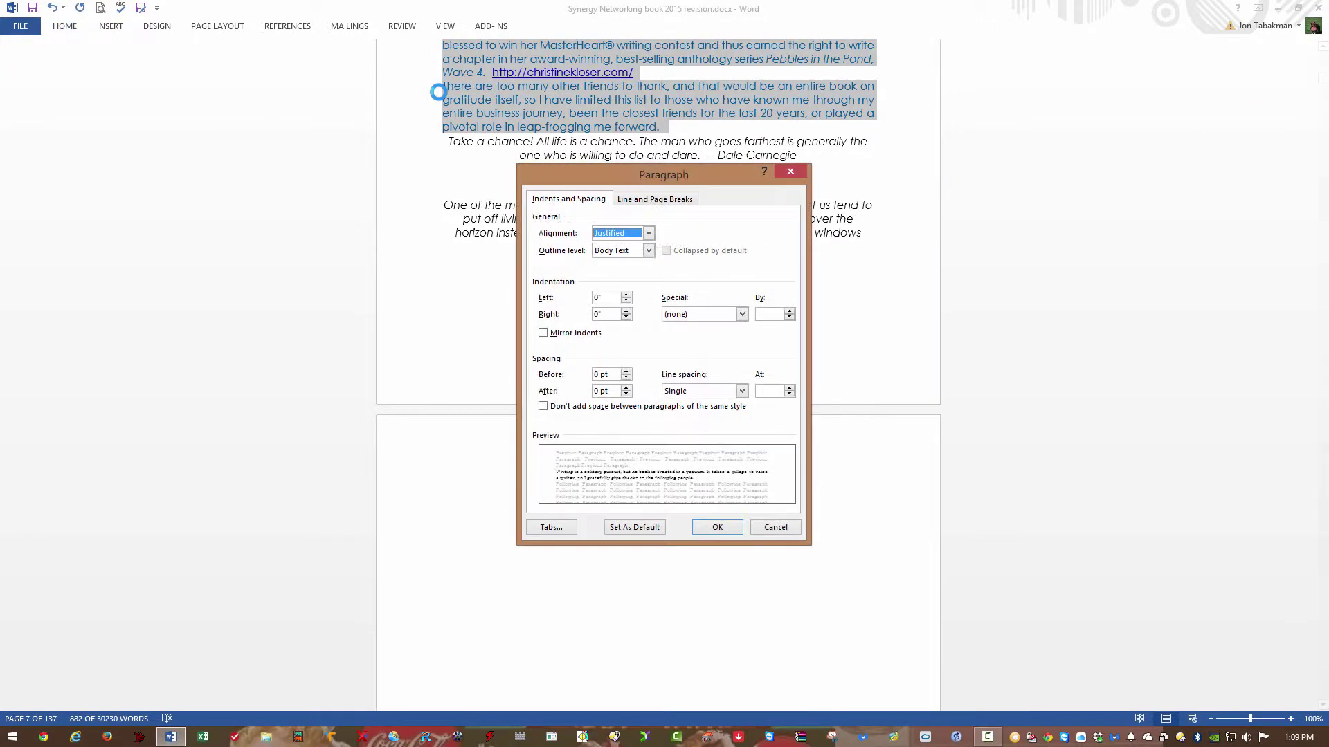
click(742, 391)
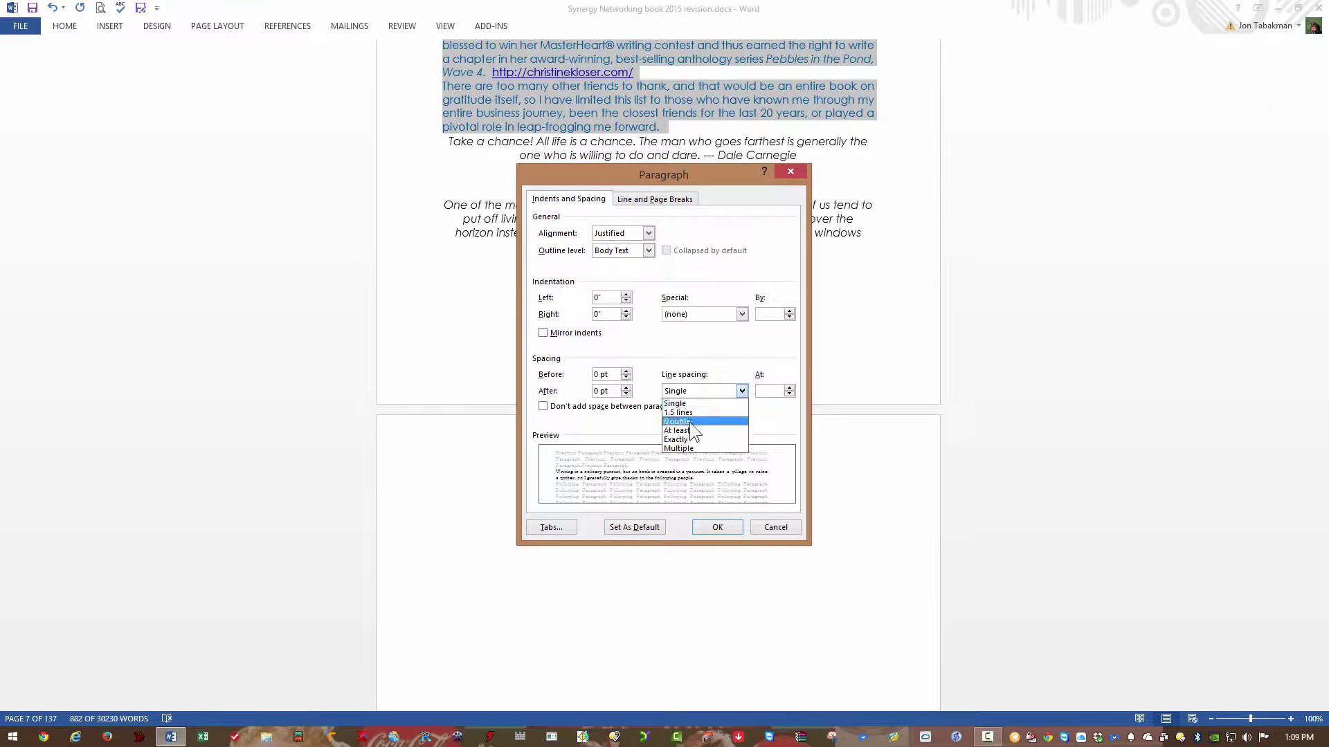
click(688, 422)
click(712, 527)
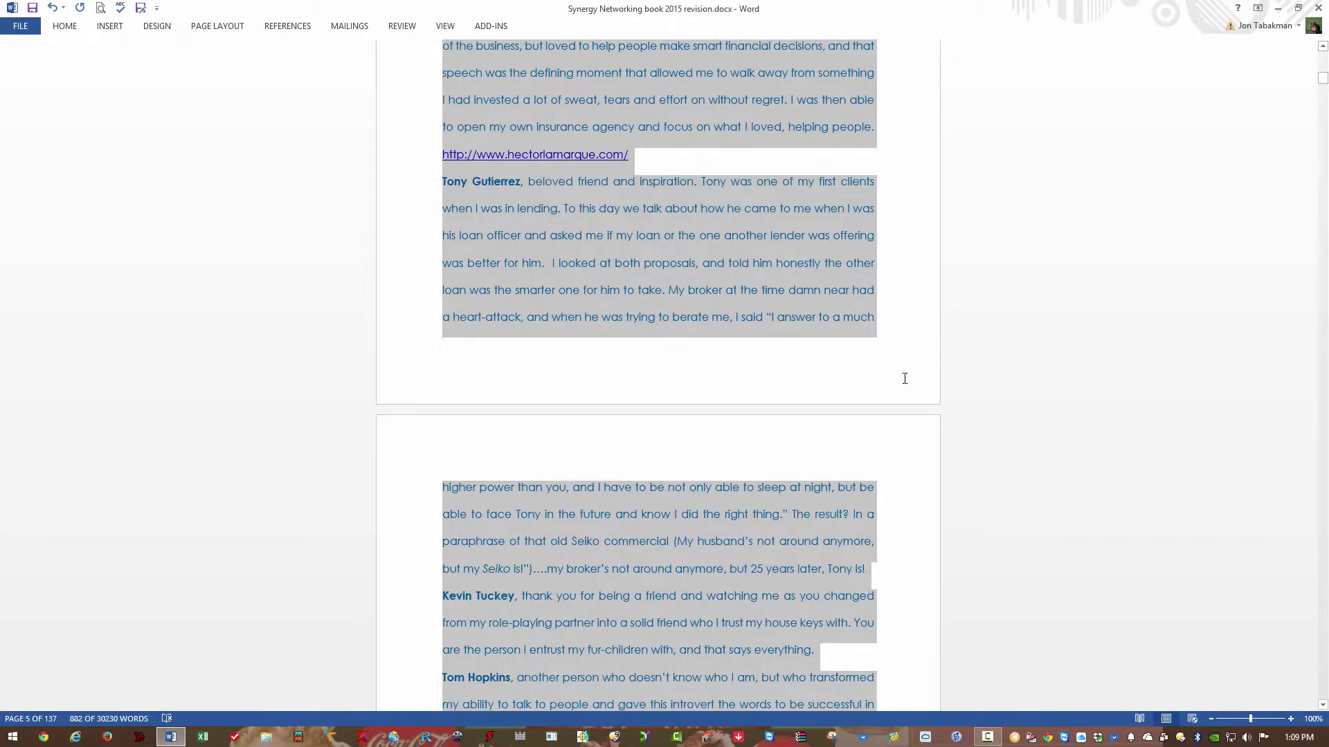
Step: Clear the Gratitudes text selection
click(904, 366)
scroll(907, 363, down, 3)
scroll(907, 363, down, 2)
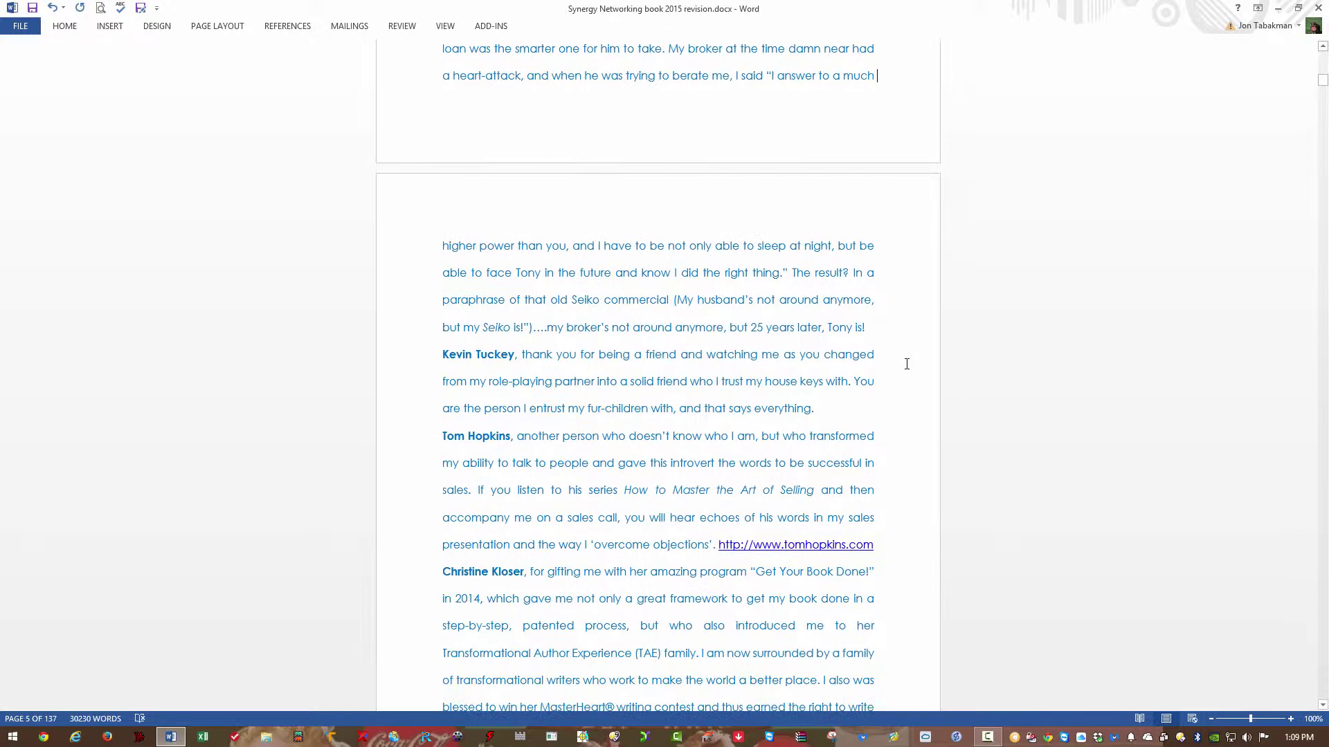
scroll(906, 364, down, 2)
scroll(906, 364, down, 2)
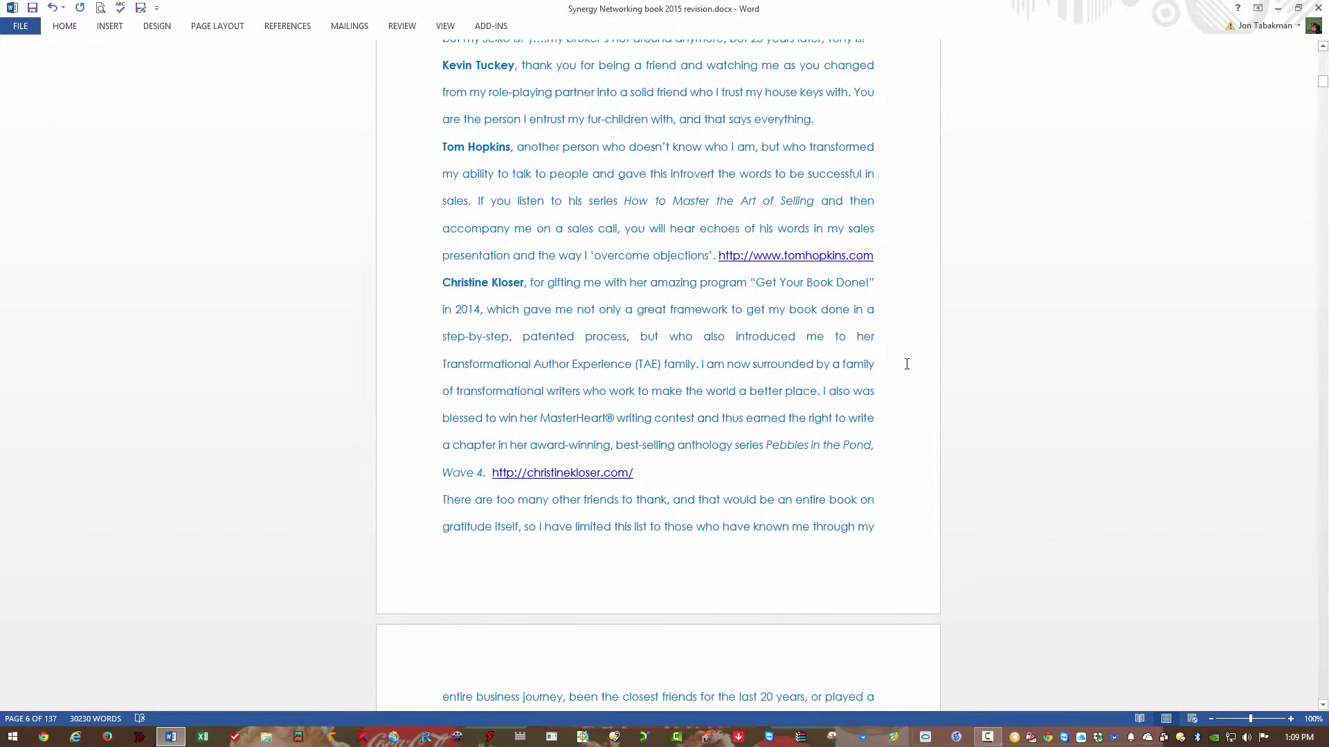
scroll(906, 363, down, 1)
scroll(906, 363, down, 1)
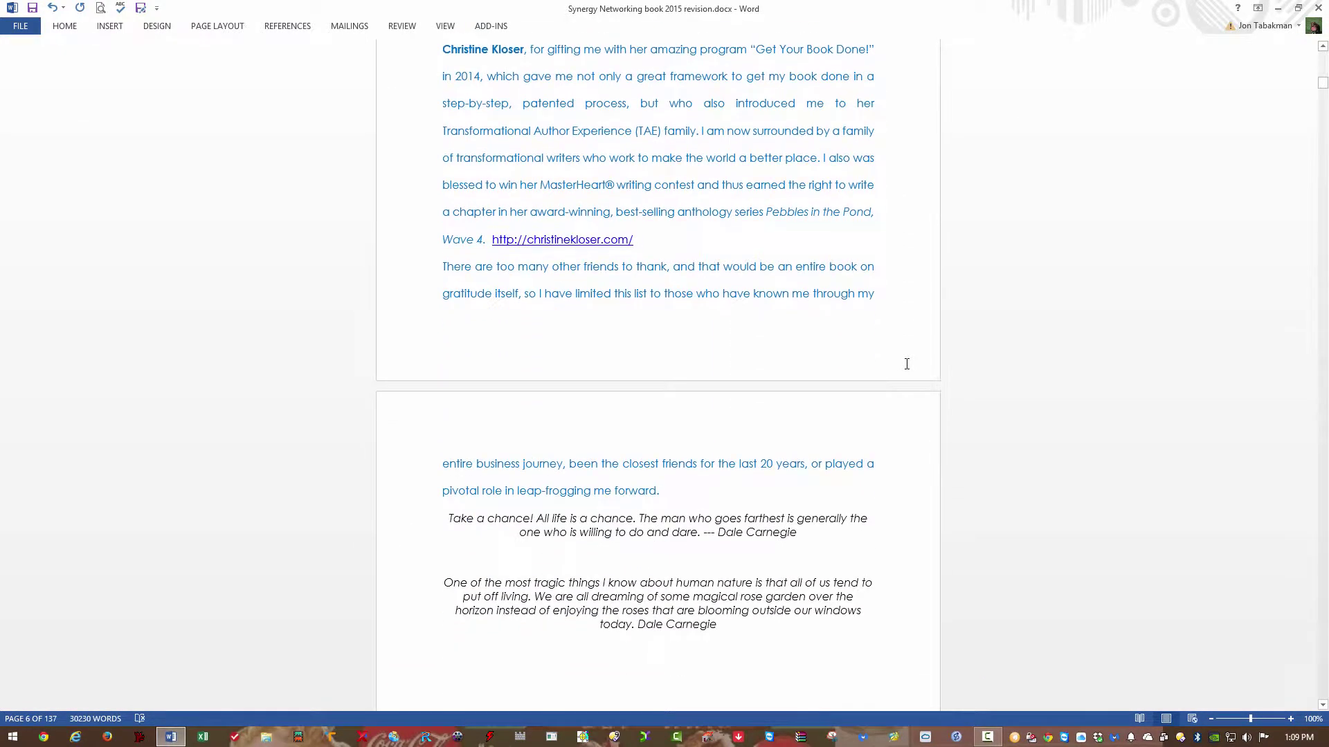
scroll(907, 364, down, 1)
scroll(907, 364, down, 2)
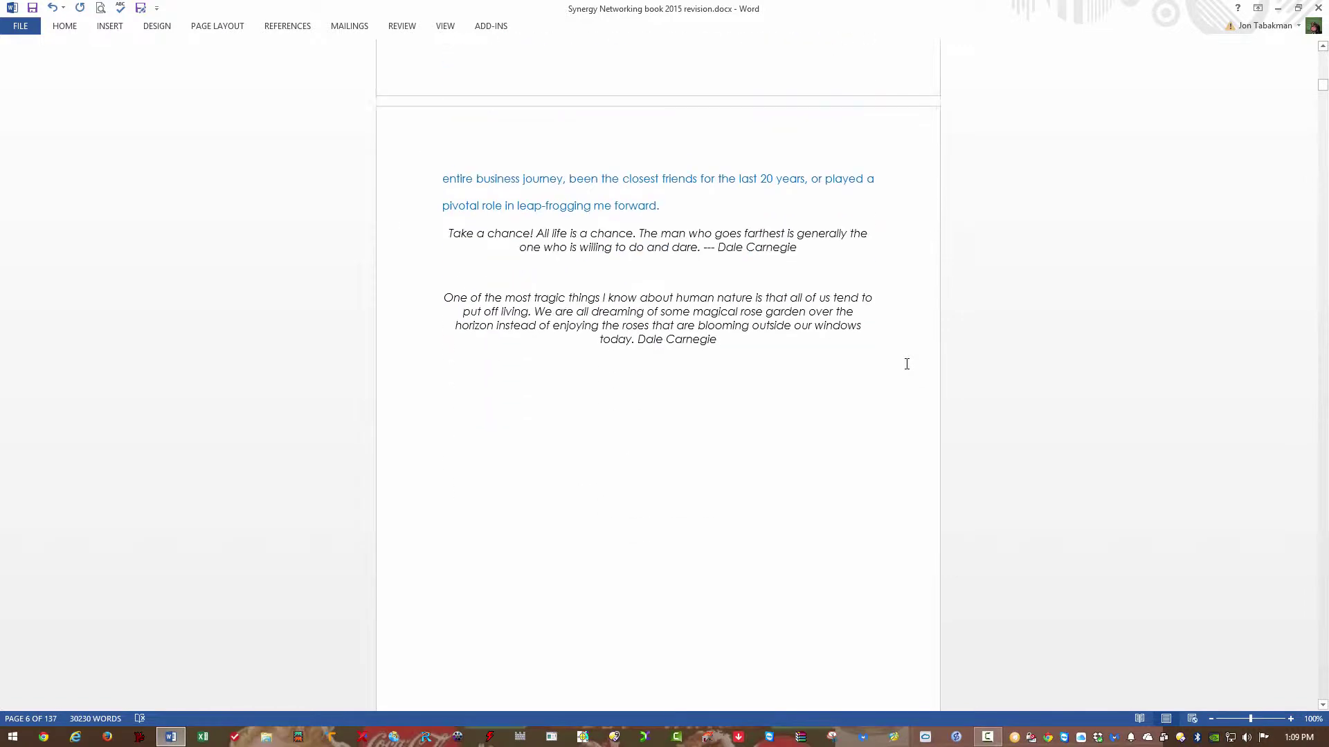
scroll(907, 364, down, 2)
scroll(906, 364, down, 2)
scroll(906, 364, down, 2)
scroll(906, 364, down, 1)
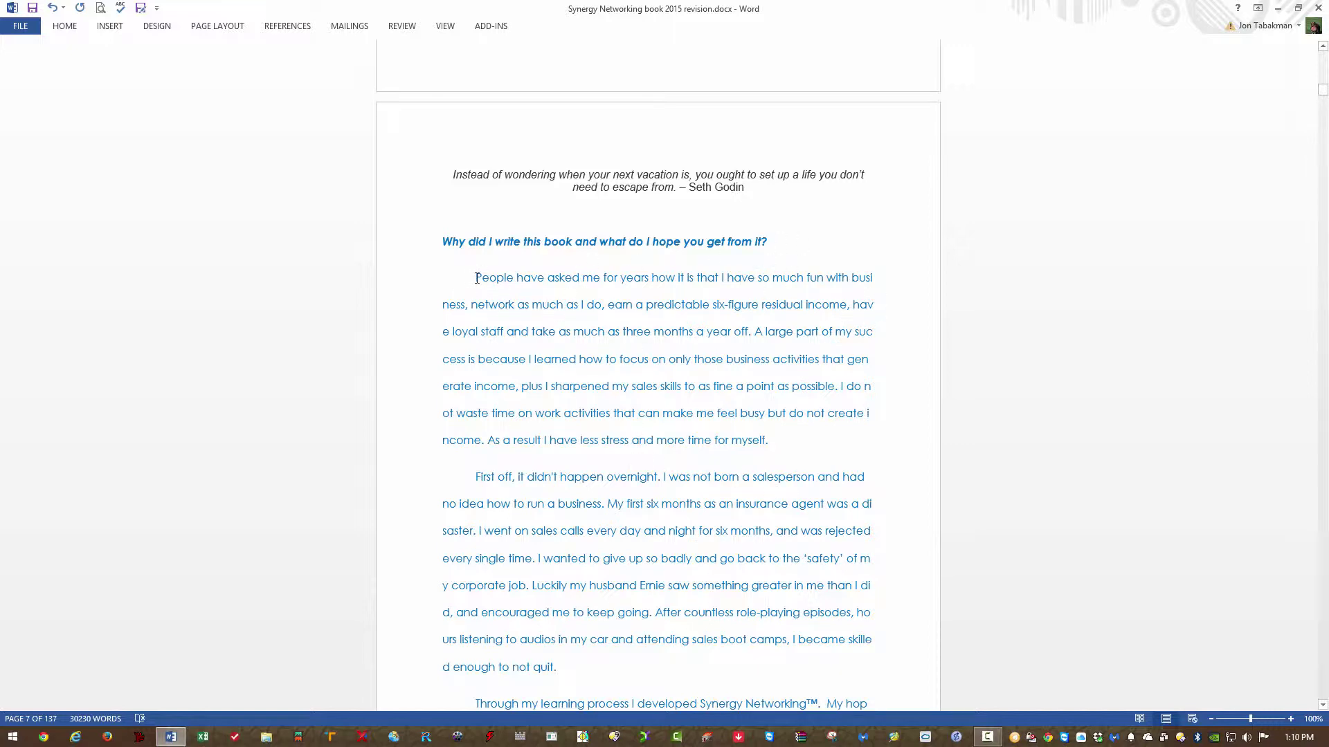
drag(477, 287, 564, 689)
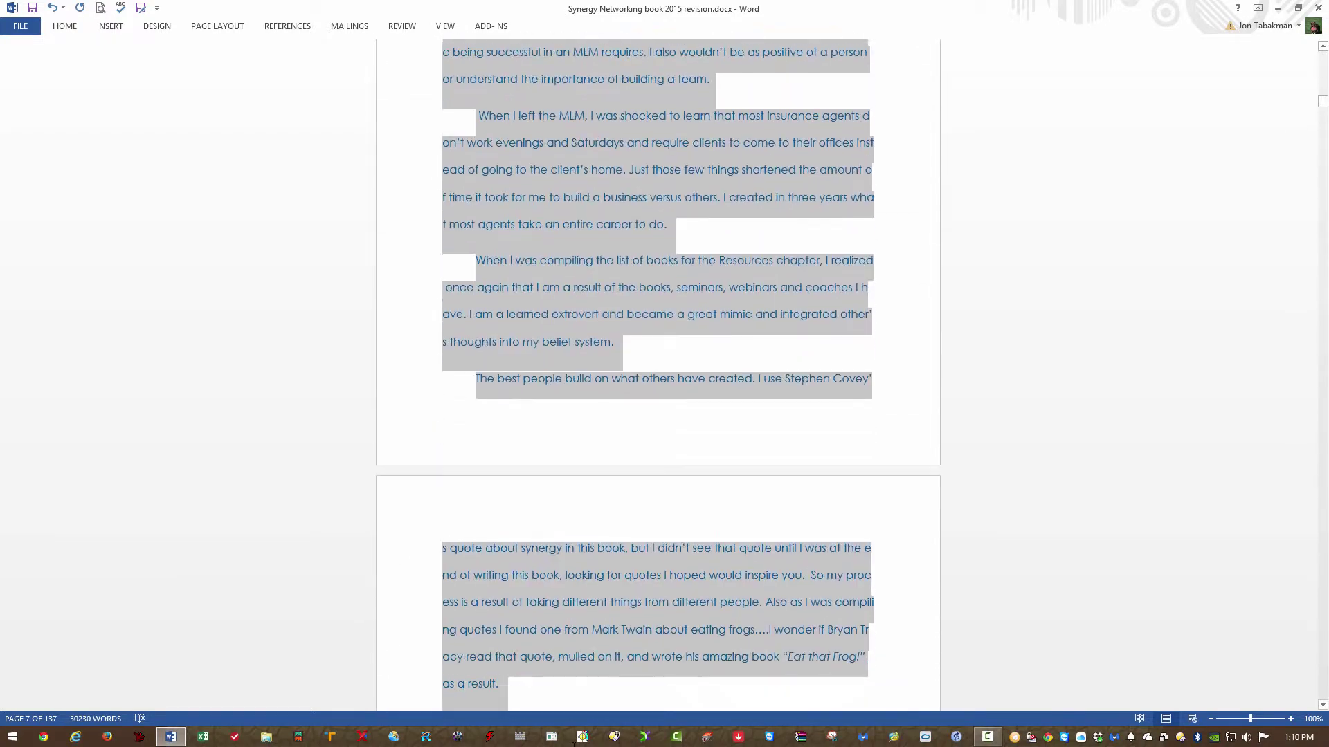
mouse_move(564, 689)
mouse_down()
mouse_move(564, 706)
mouse_move(641, 43)
mouse_move(617, 65)
mouse_move(612, 103)
mouse_move(615, 92)
mouse_move(875, 87)
mouse_up()
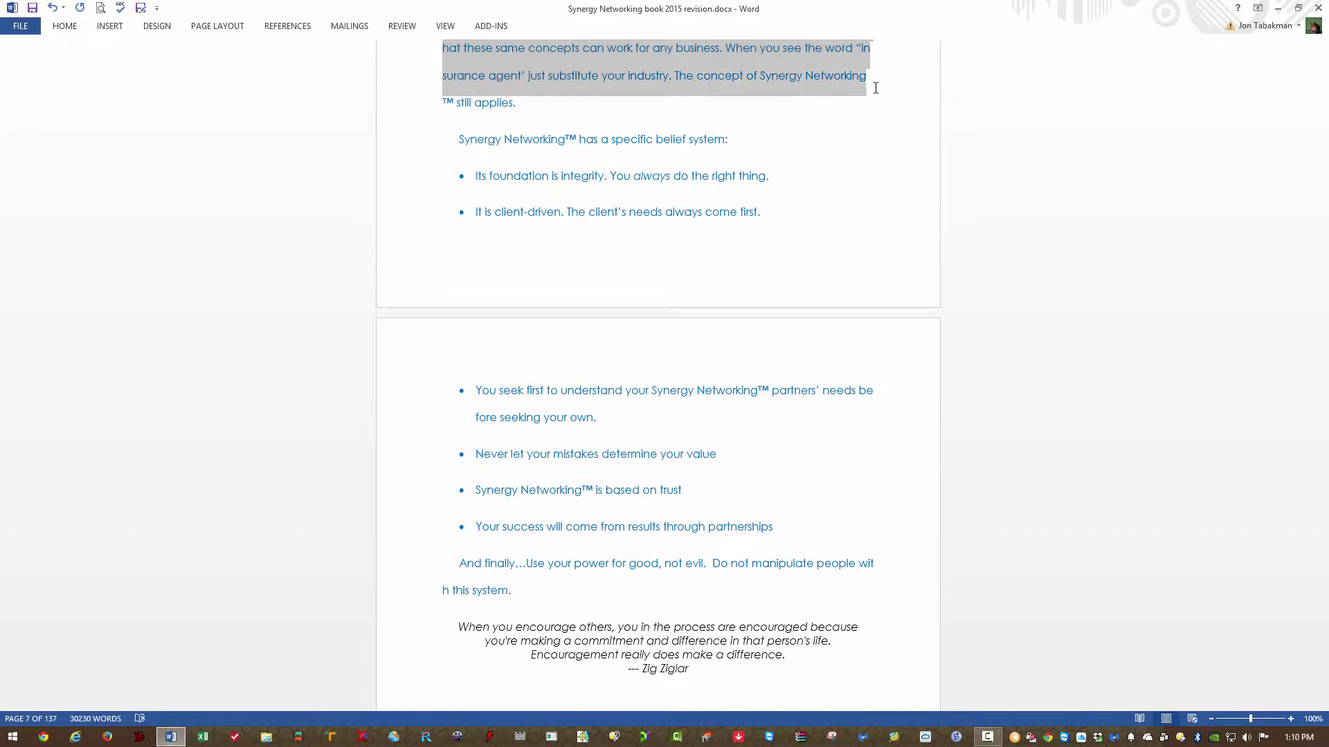
Step: Apply No Spacing to the selected introduction body text, then set its line spacing to Double
double_click(66, 26)
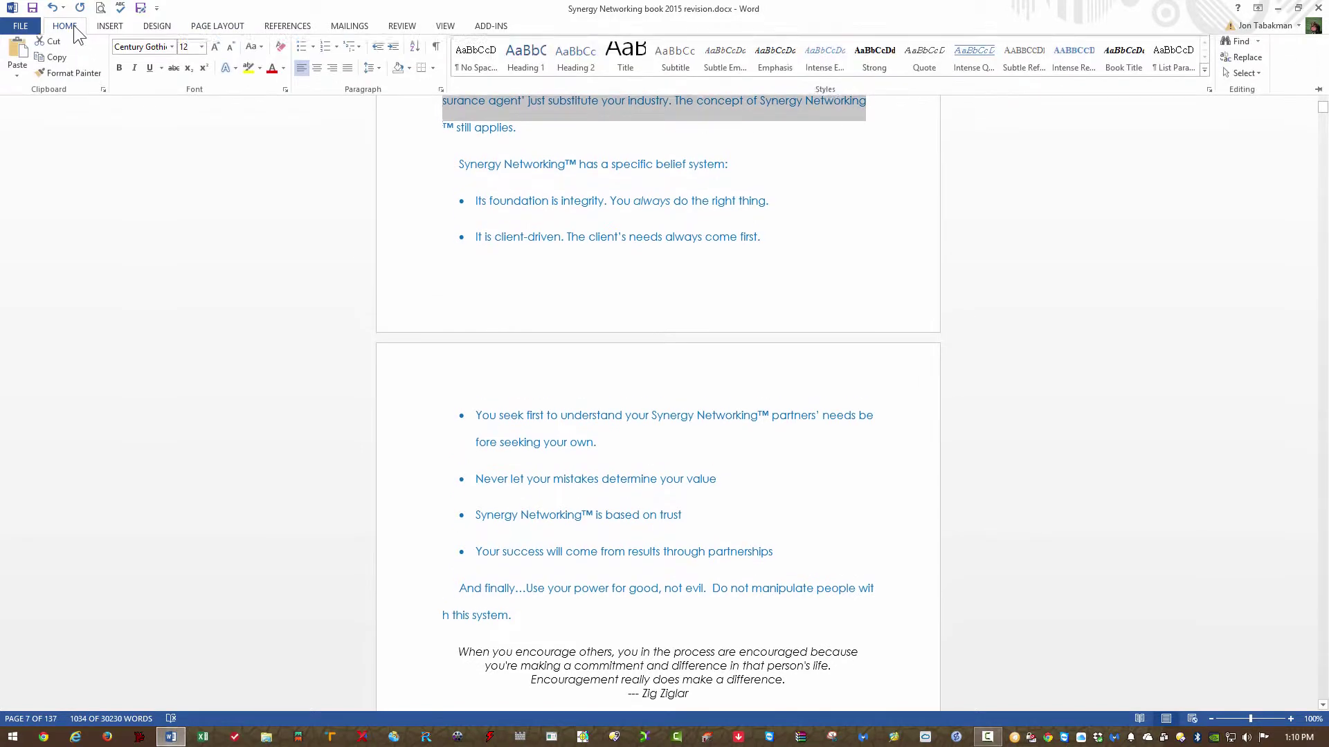
click(480, 54)
click(440, 93)
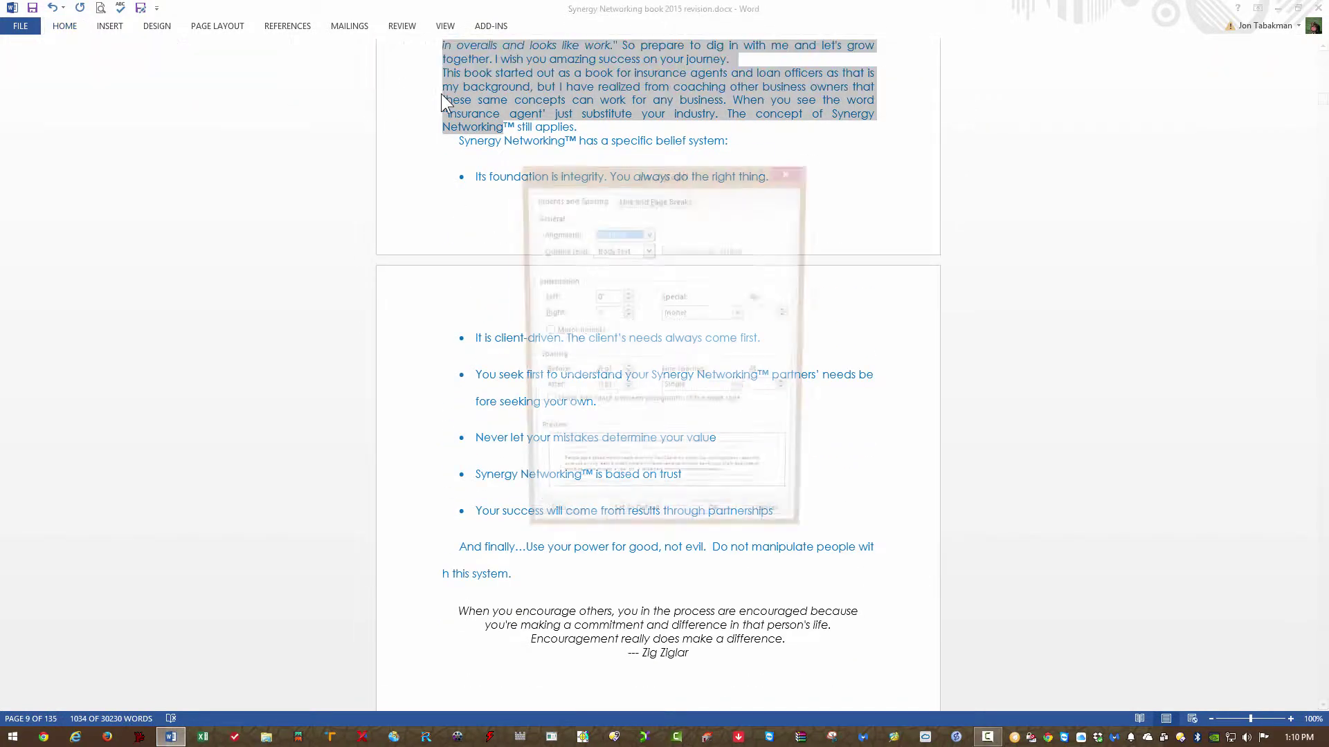
click(744, 393)
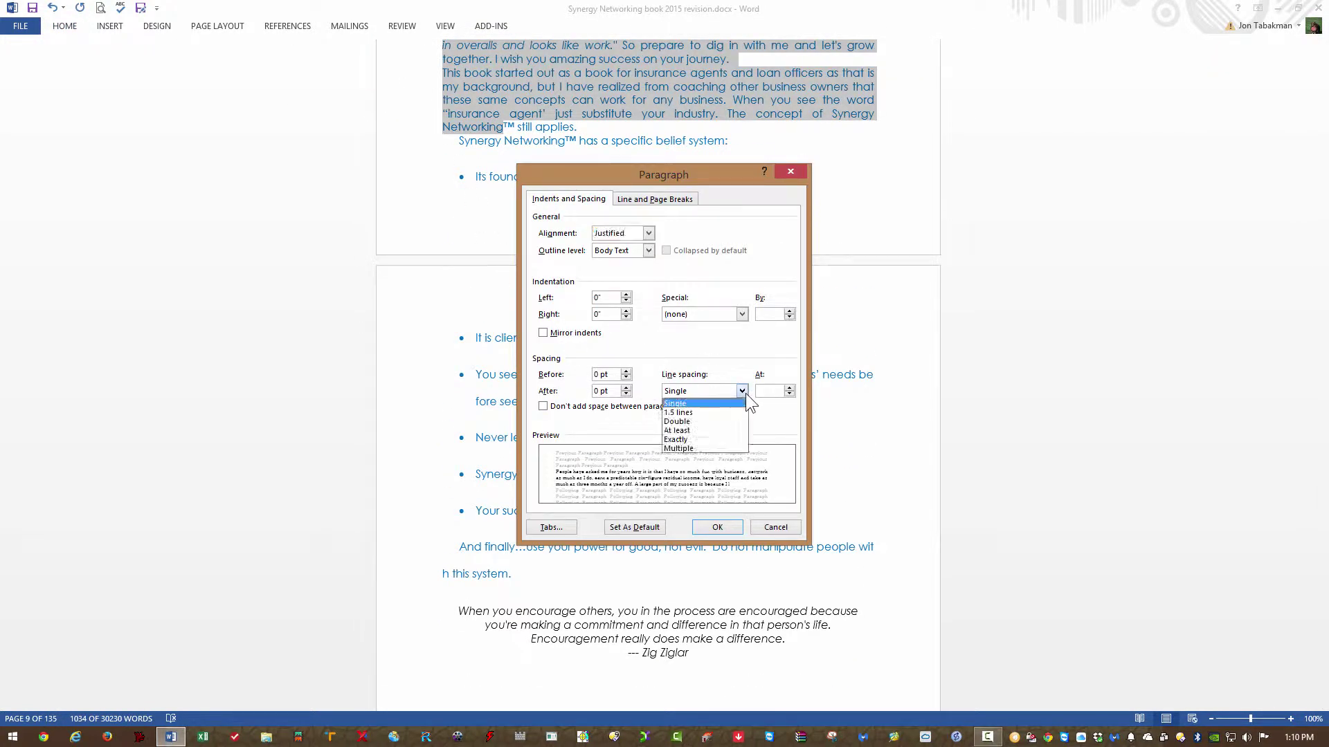
click(706, 423)
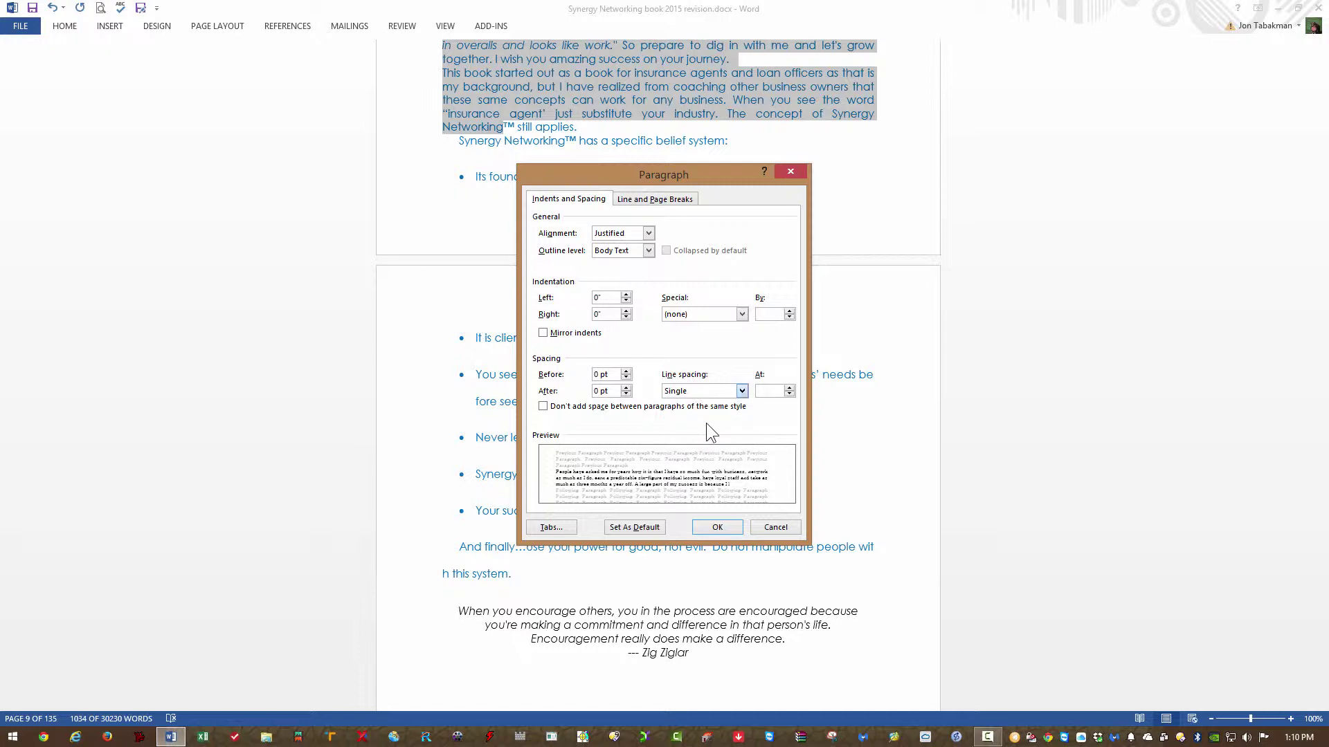
click(717, 527)
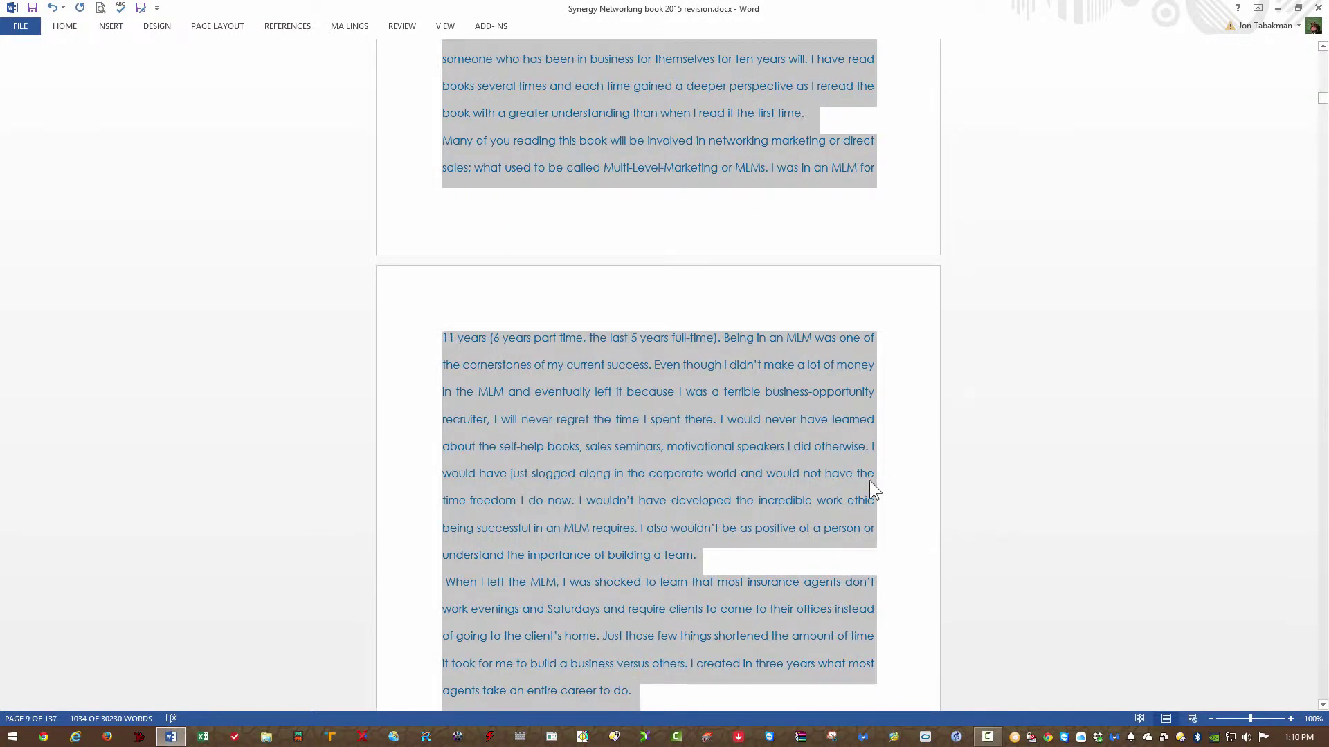
scroll(870, 482, down, 2)
scroll(870, 482, down, 3)
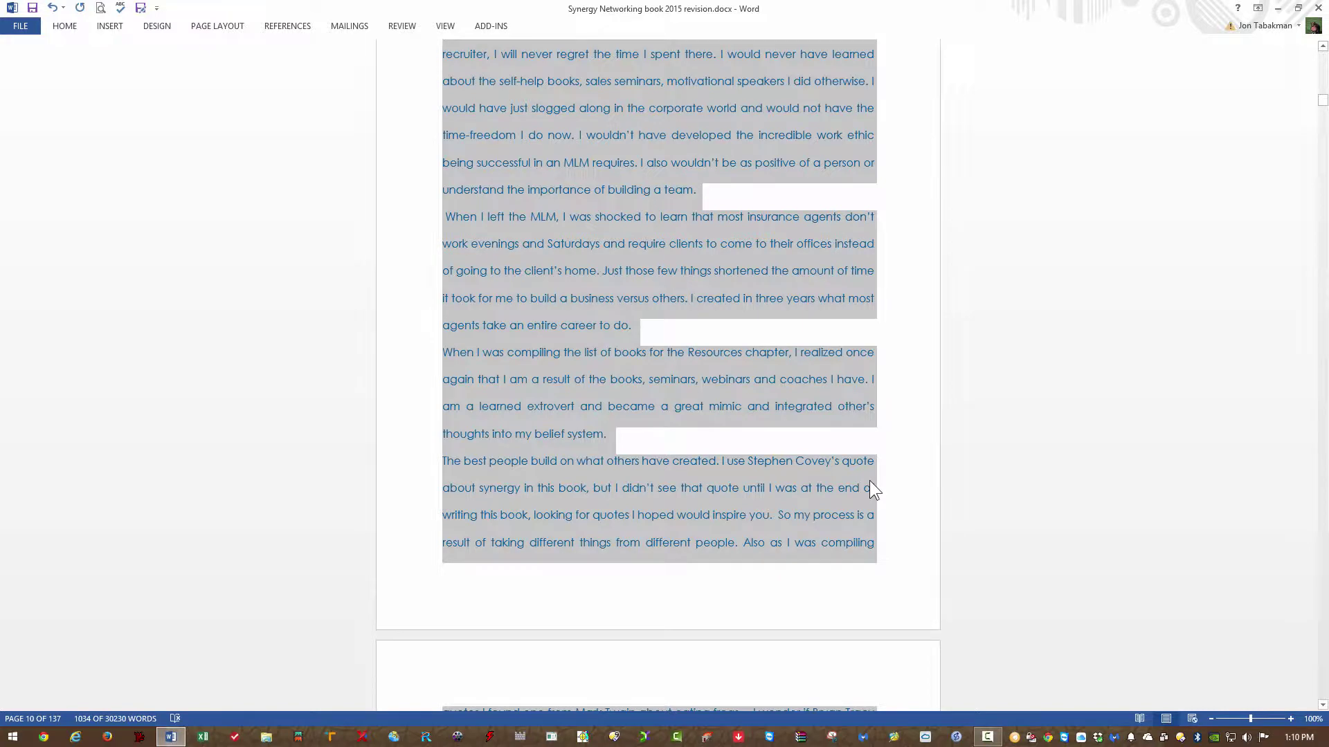
scroll(870, 489, down, 3)
scroll(870, 488, down, 3)
scroll(870, 481, down, 1)
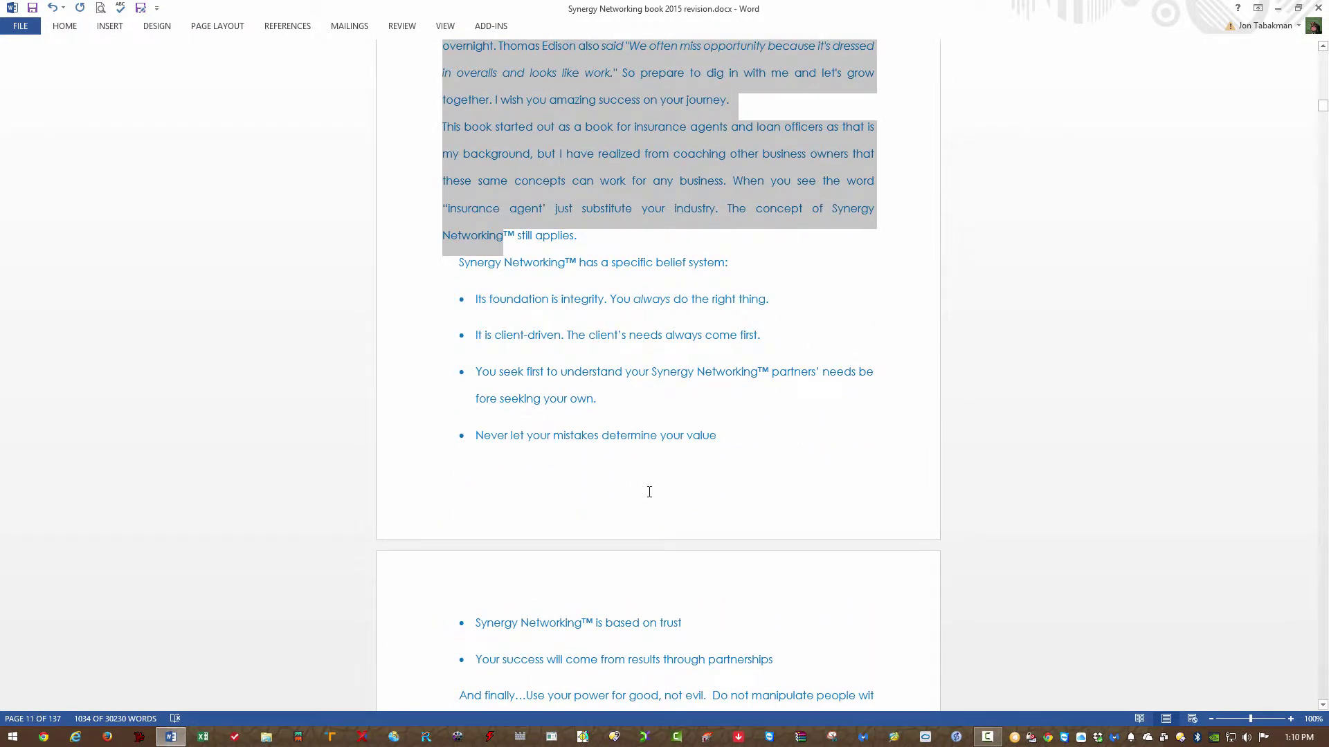
scroll(648, 493, down, 2)
scroll(646, 485, down, 2)
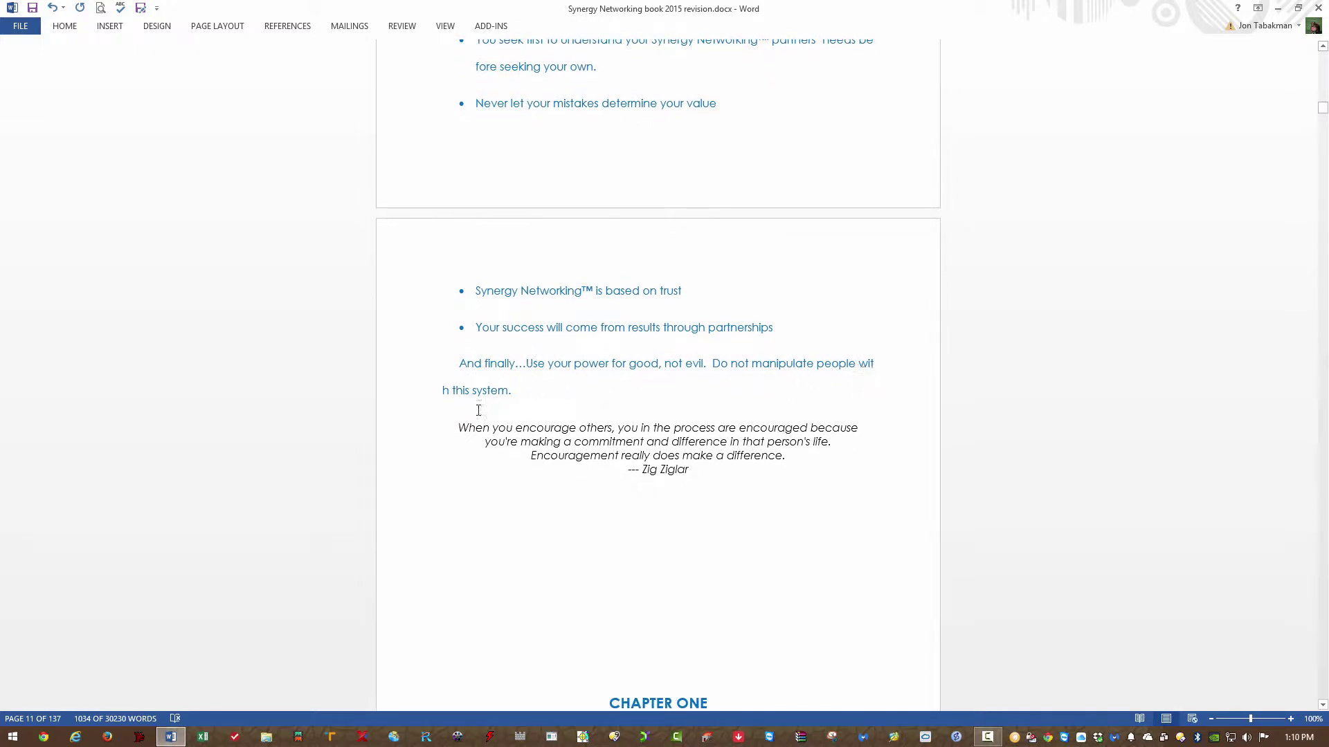
scroll(485, 579, down, 1)
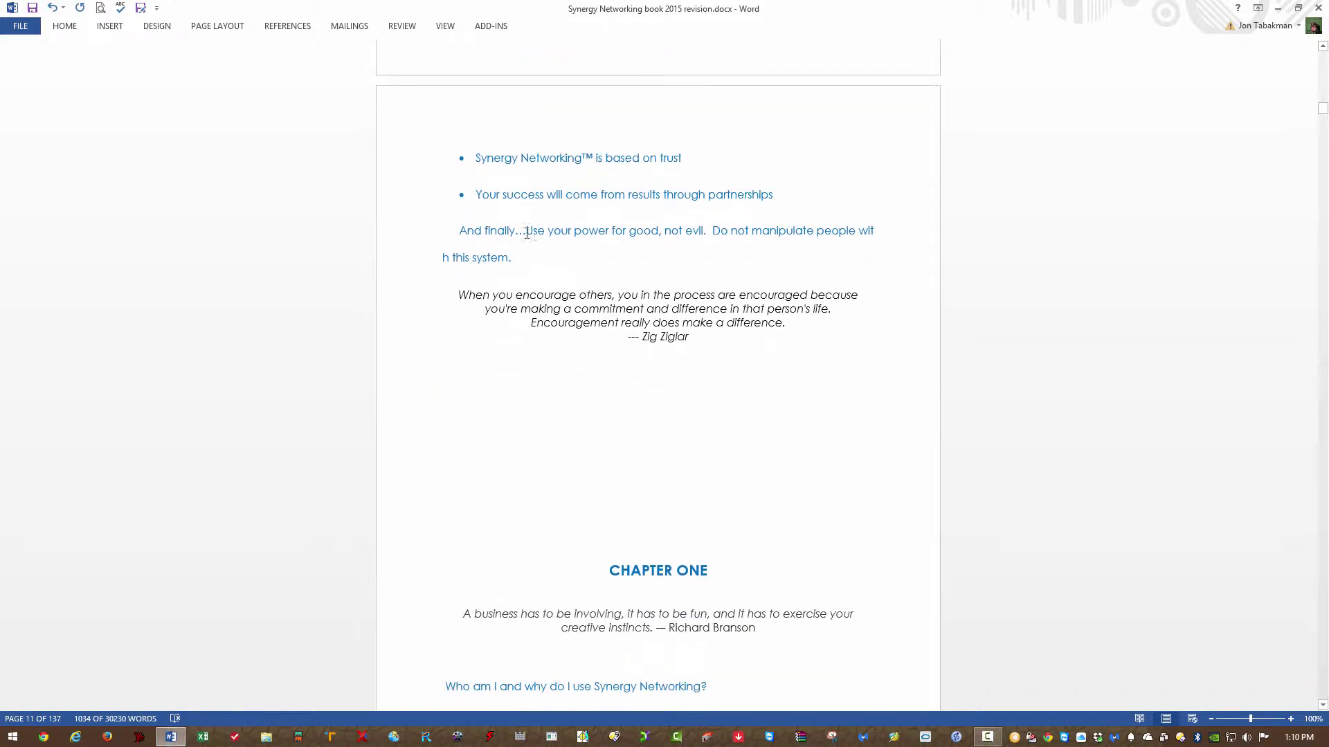
Step: Give the 'And finally…Use your power for good, not evil' paragraph No Spacing style with Double line spacing
drag(457, 230, 514, 256)
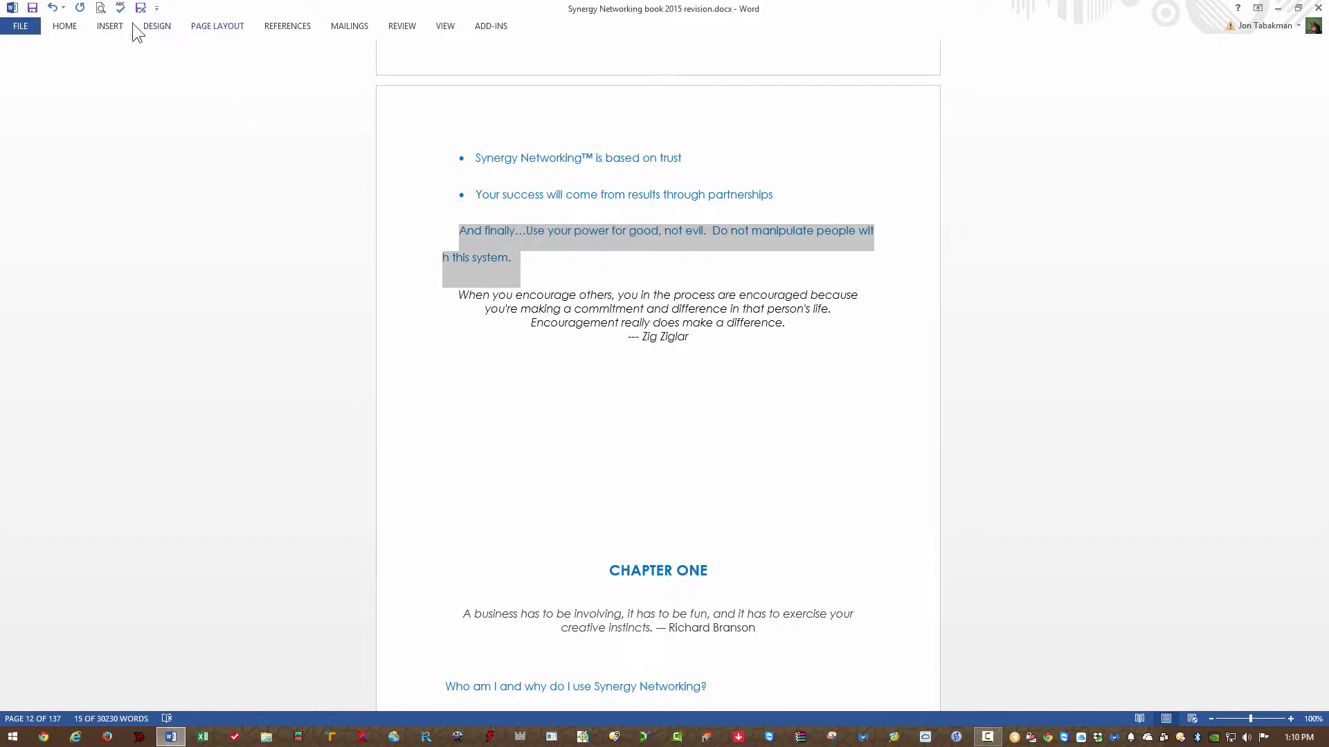
click(58, 32)
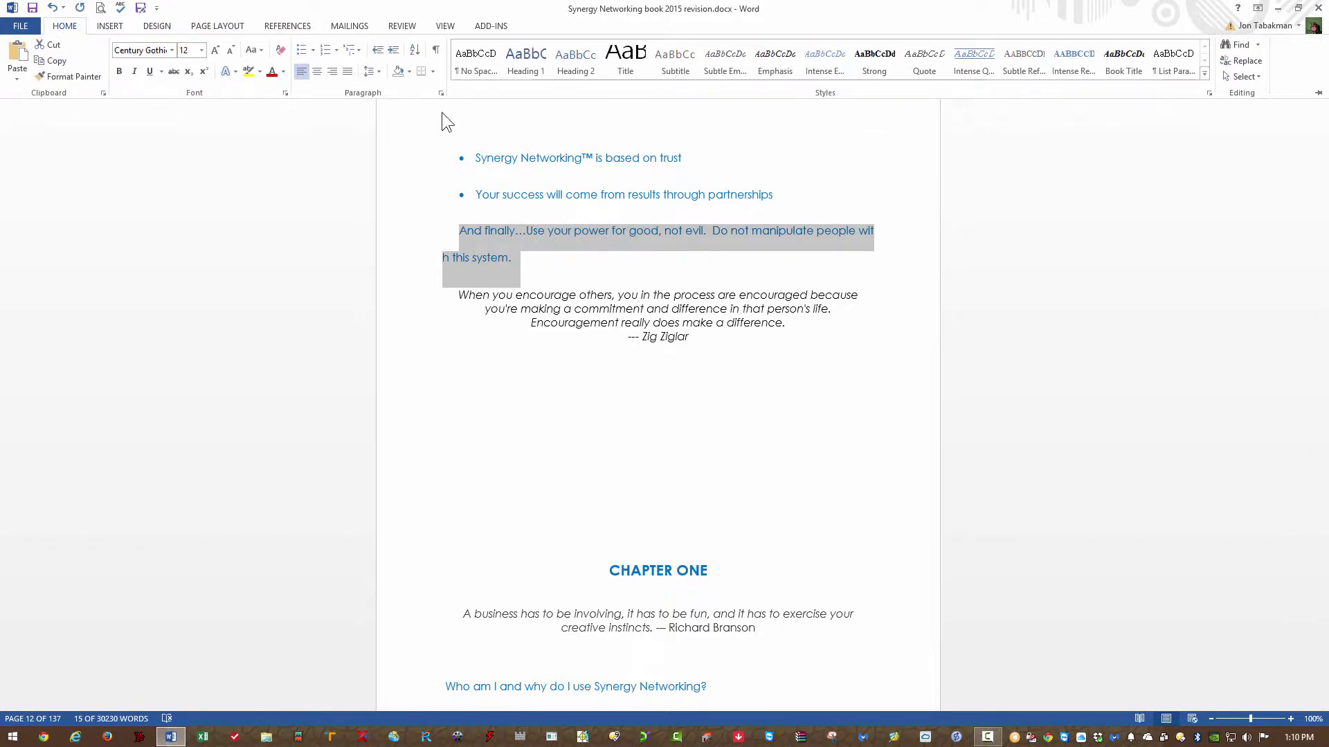
click(465, 62)
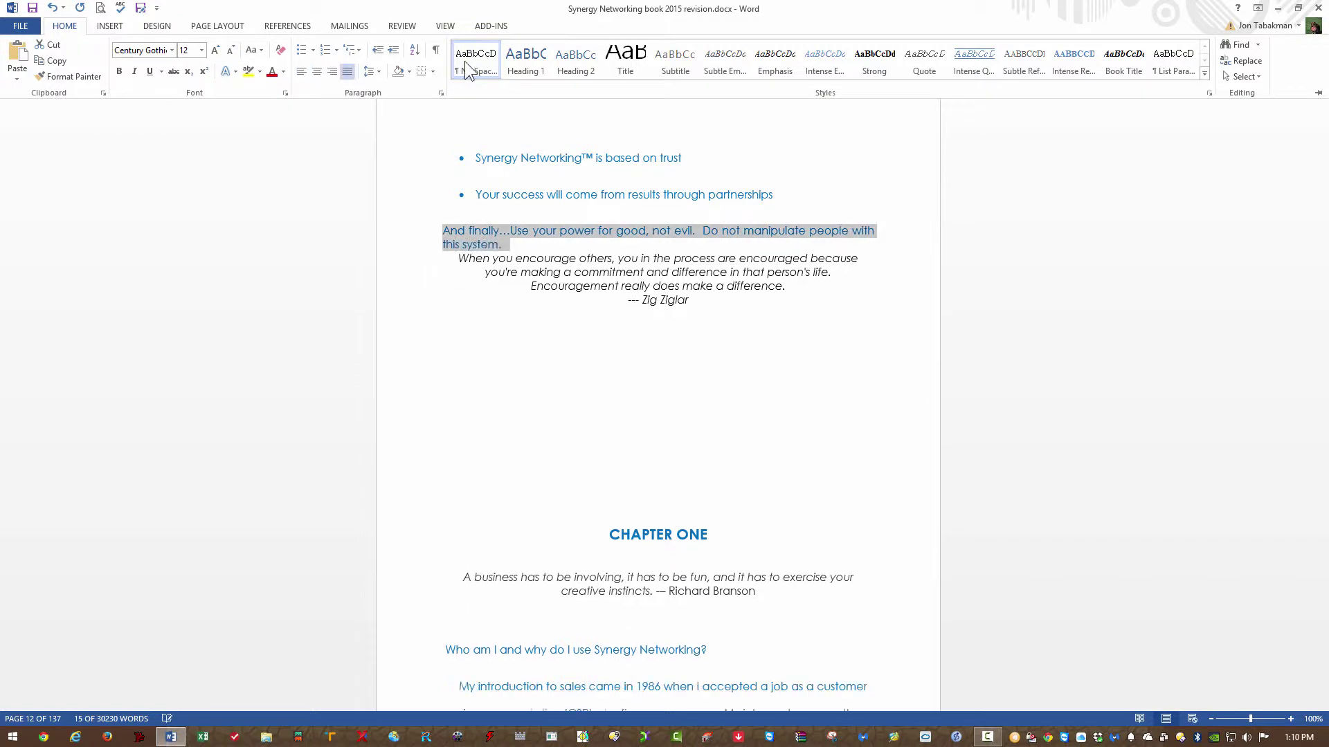
click(441, 93)
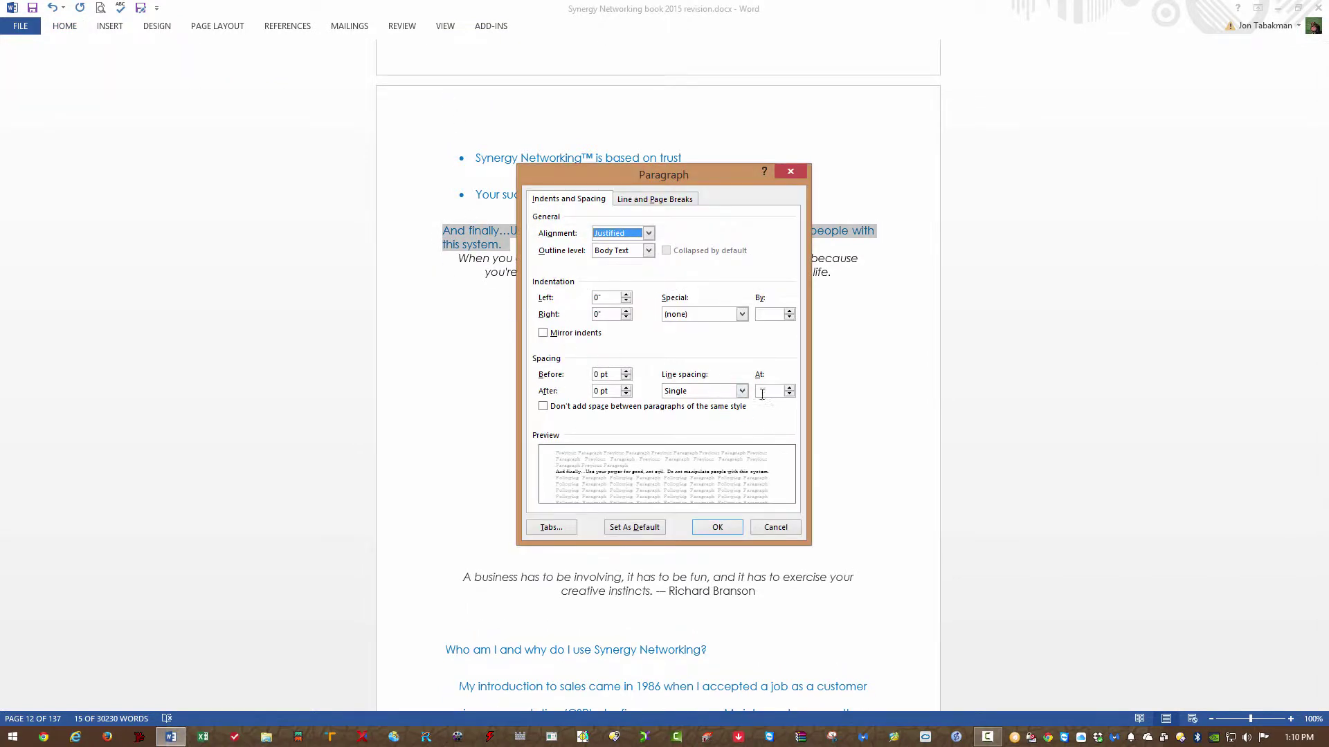
click(742, 392)
click(696, 421)
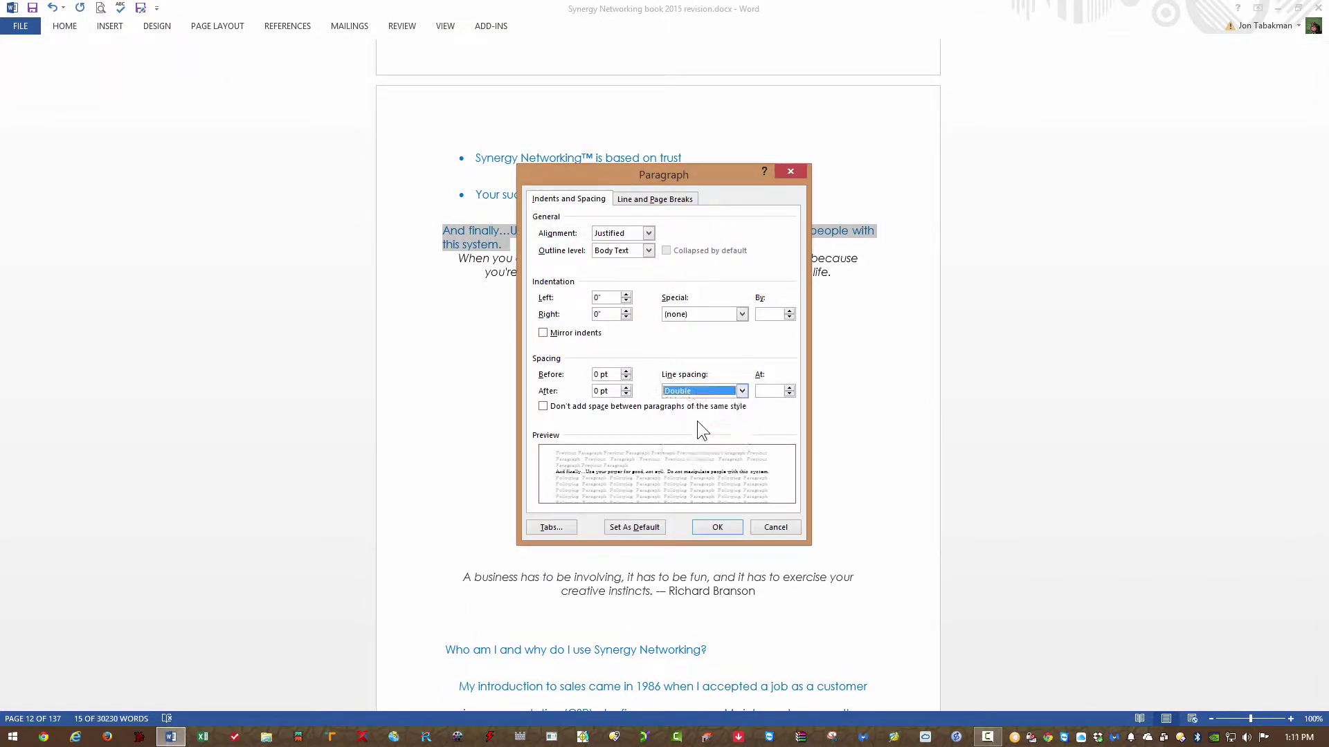
click(714, 528)
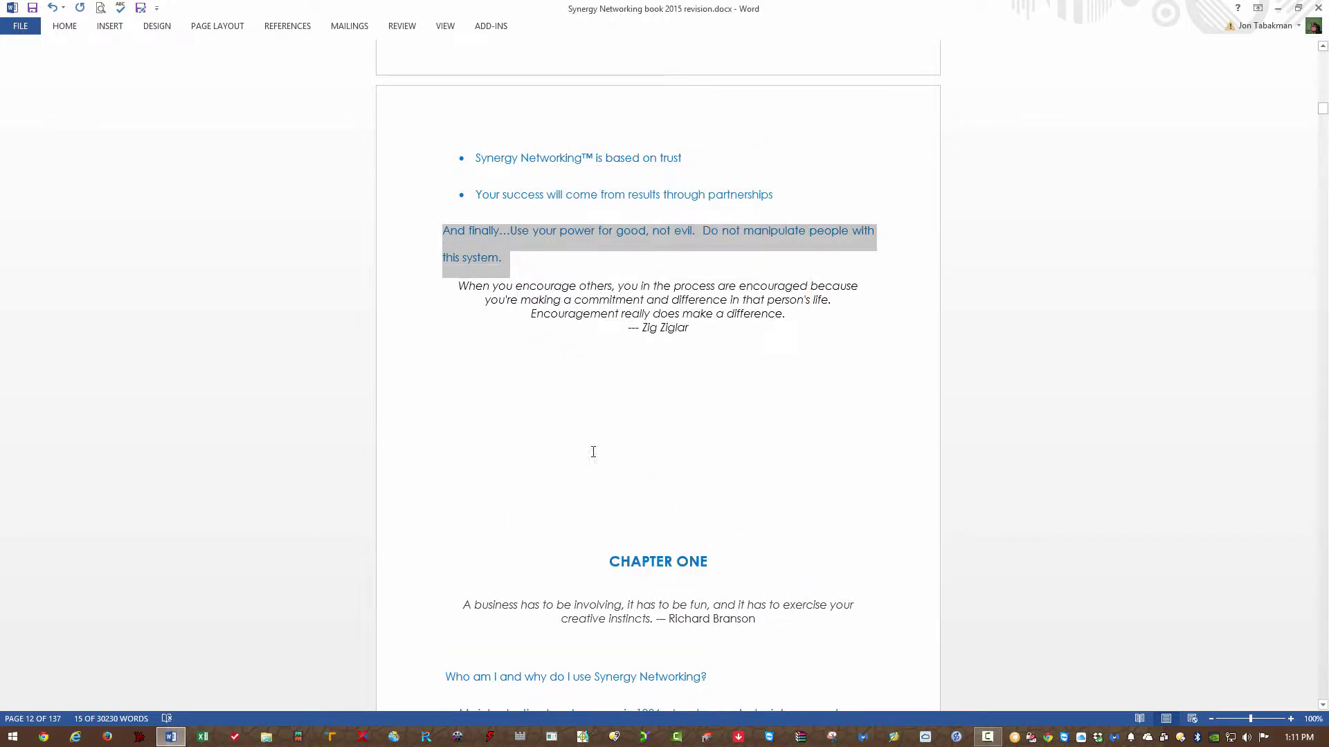
click(475, 406)
scroll(475, 405, down, 1)
scroll(476, 405, down, 2)
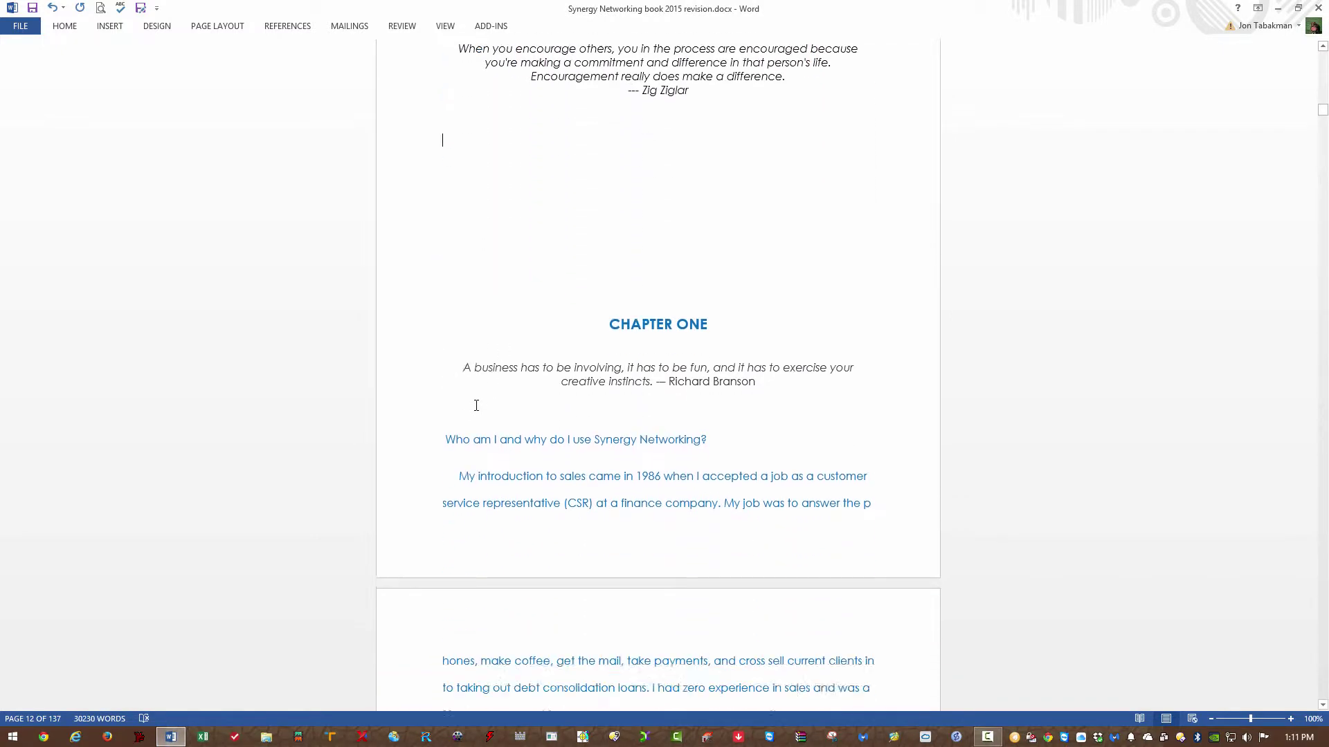
scroll(476, 405, down, 1)
scroll(476, 406, down, 1)
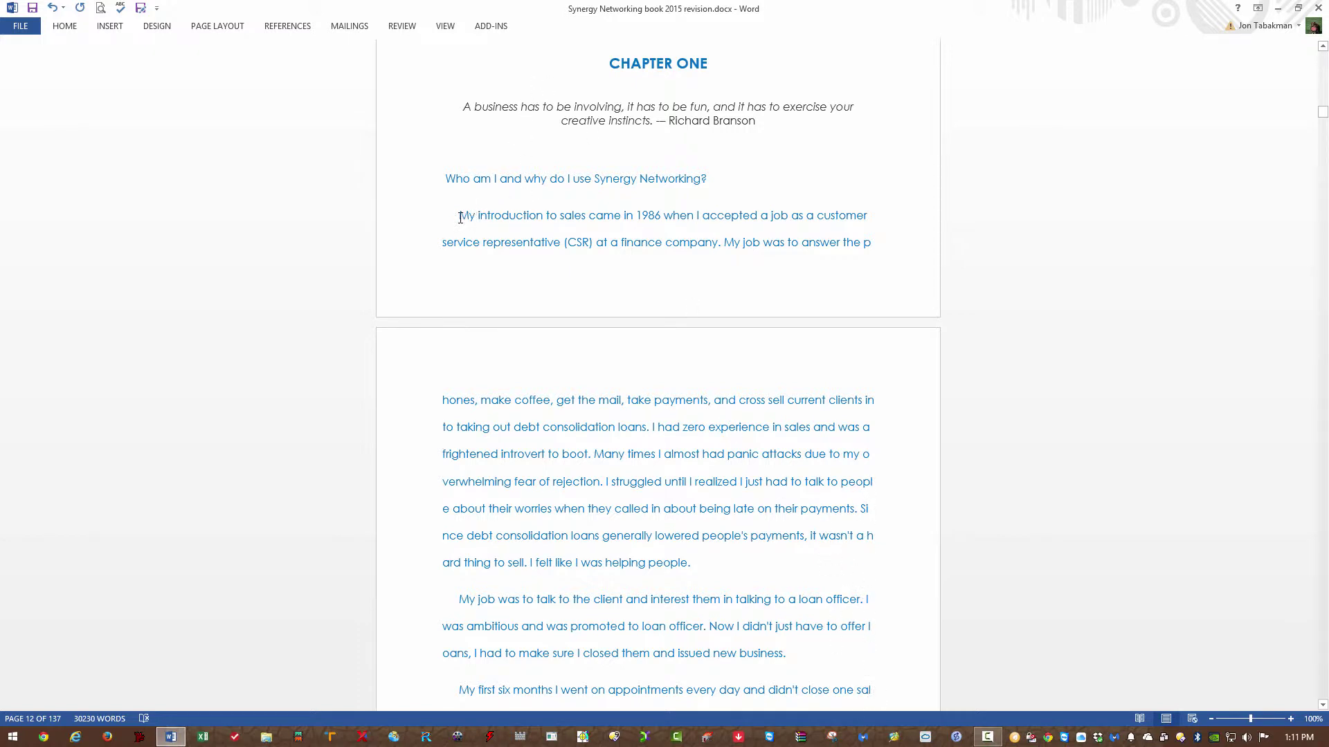
Step: Select Chapter One's text from 'My introduction' through the 'One day I listed' paragraph
mouse_move(458, 214)
mouse_down()
mouse_move(638, 549)
mouse_move(630, 733)
mouse_up()
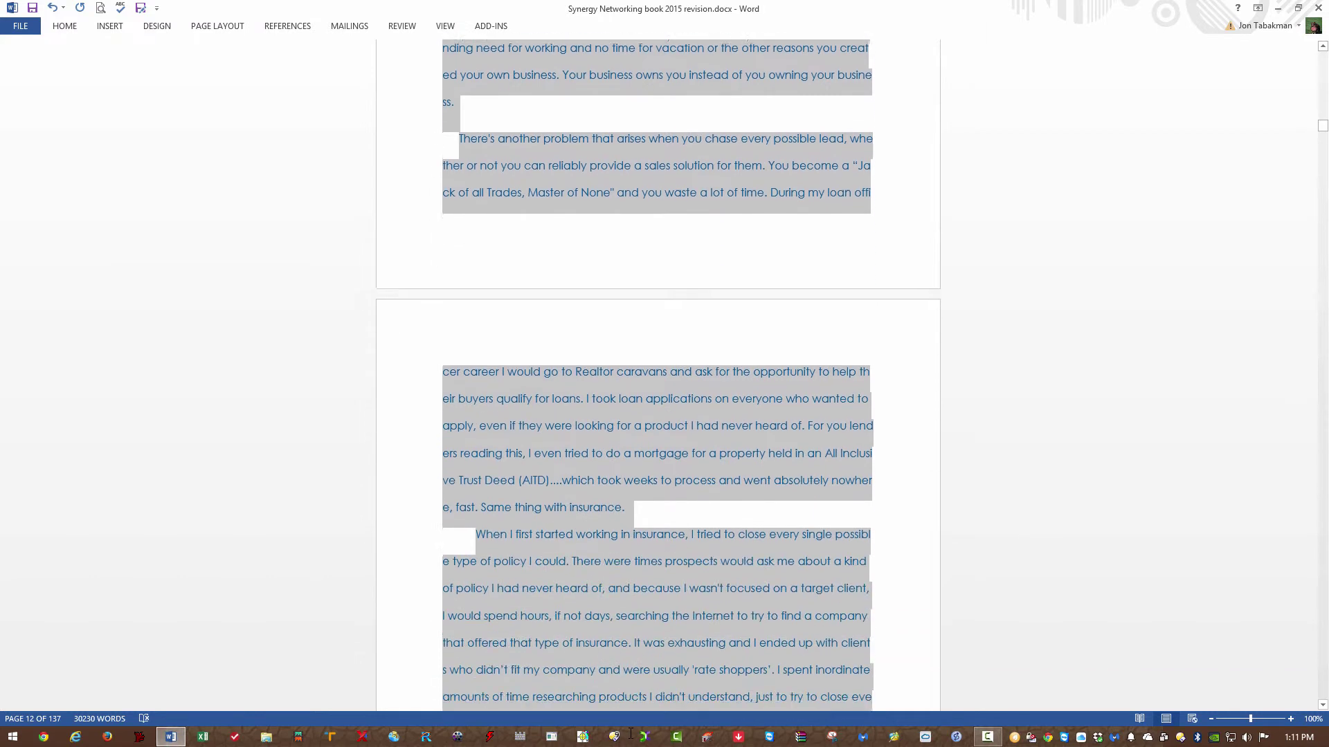
drag(630, 734, 727, 251)
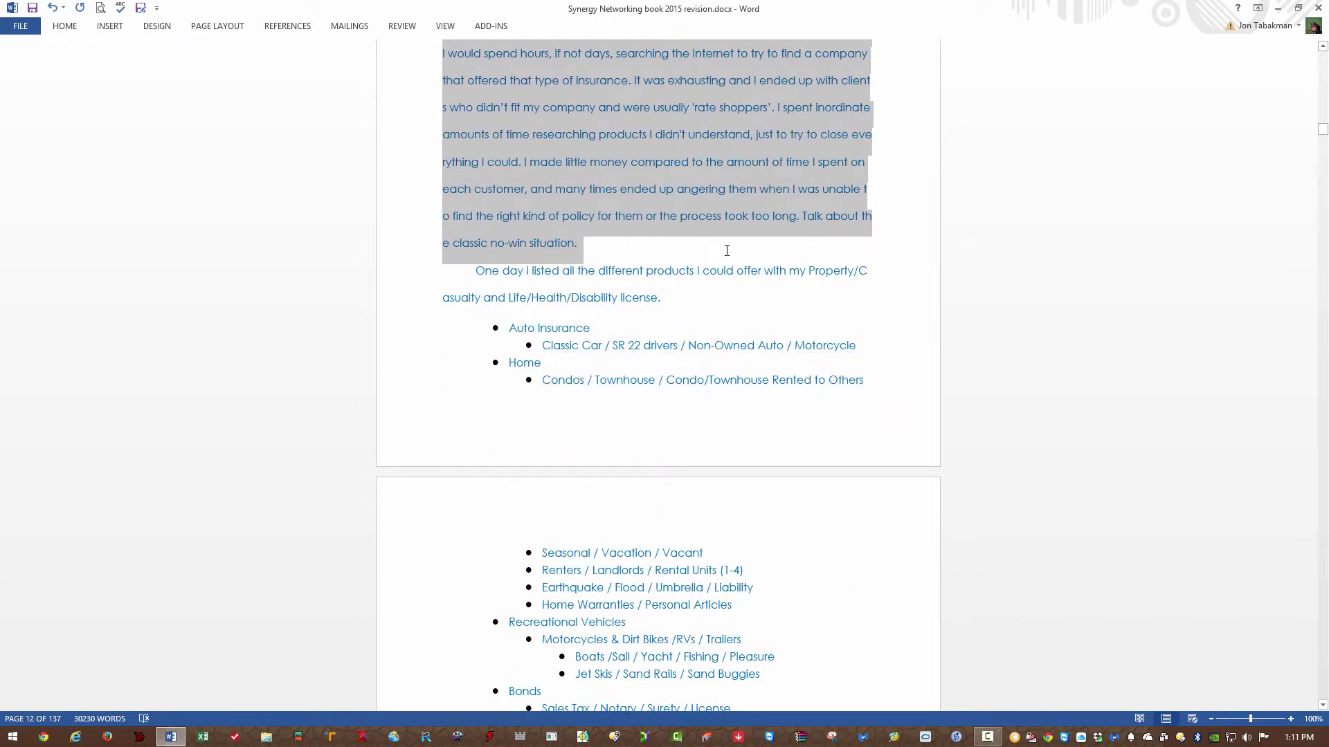
drag(731, 265, 848, 299)
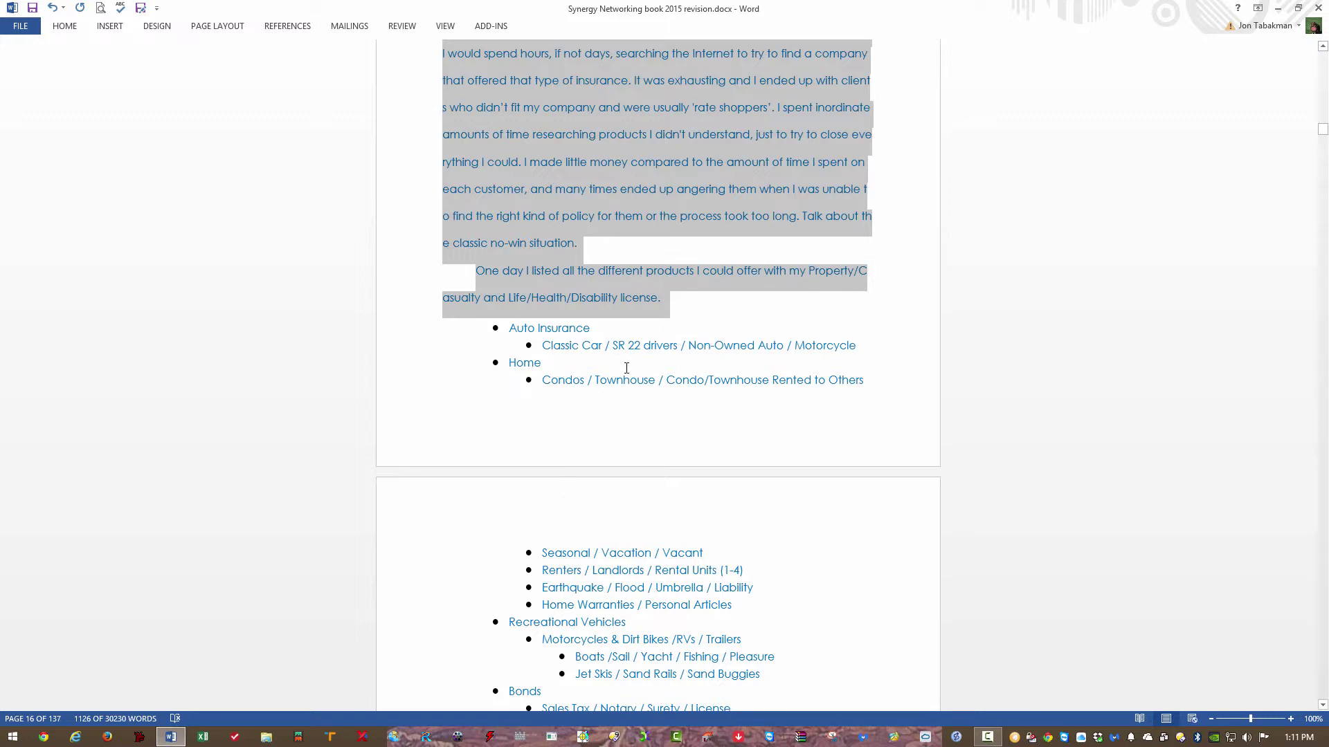
Step: Apply No Spacing to the selected Chapter One passage, then set its line spacing to Double via the Paragraph dialog
click(64, 26)
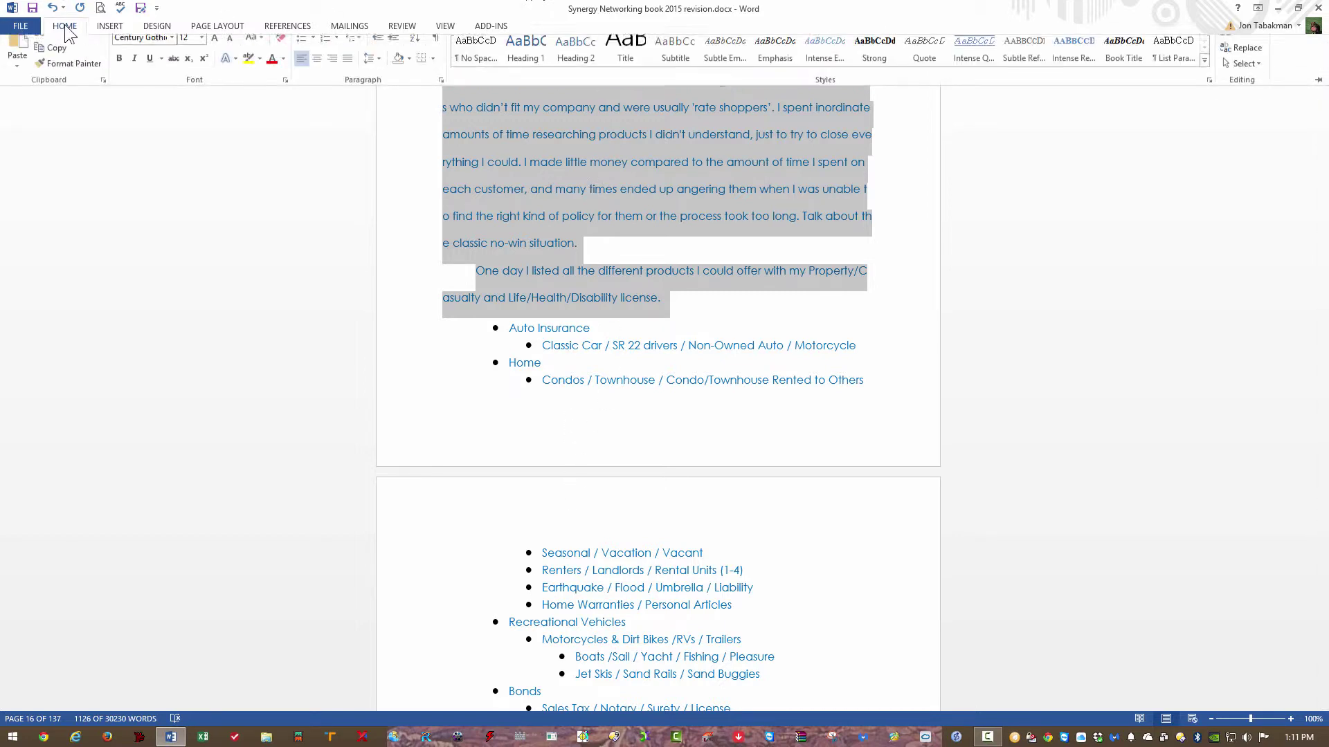
click(474, 63)
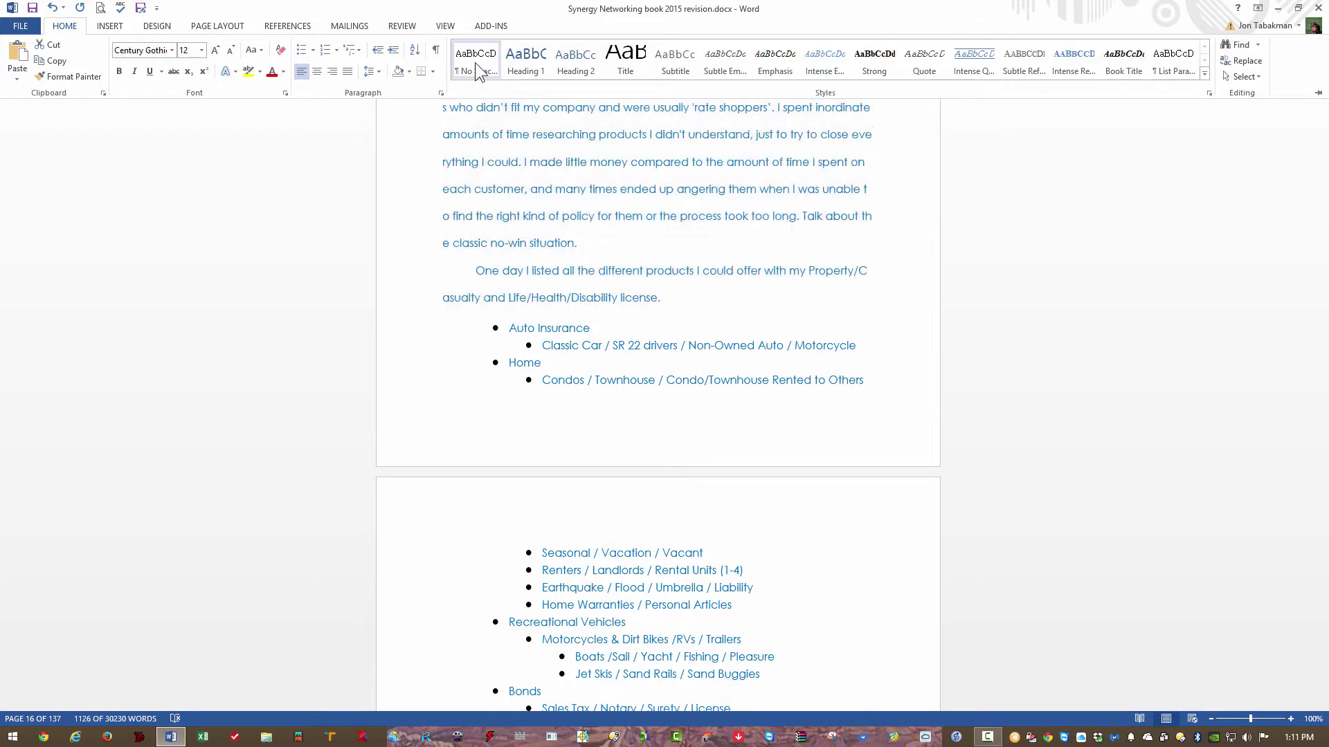
key(alt+h)
key(p)
key(g)
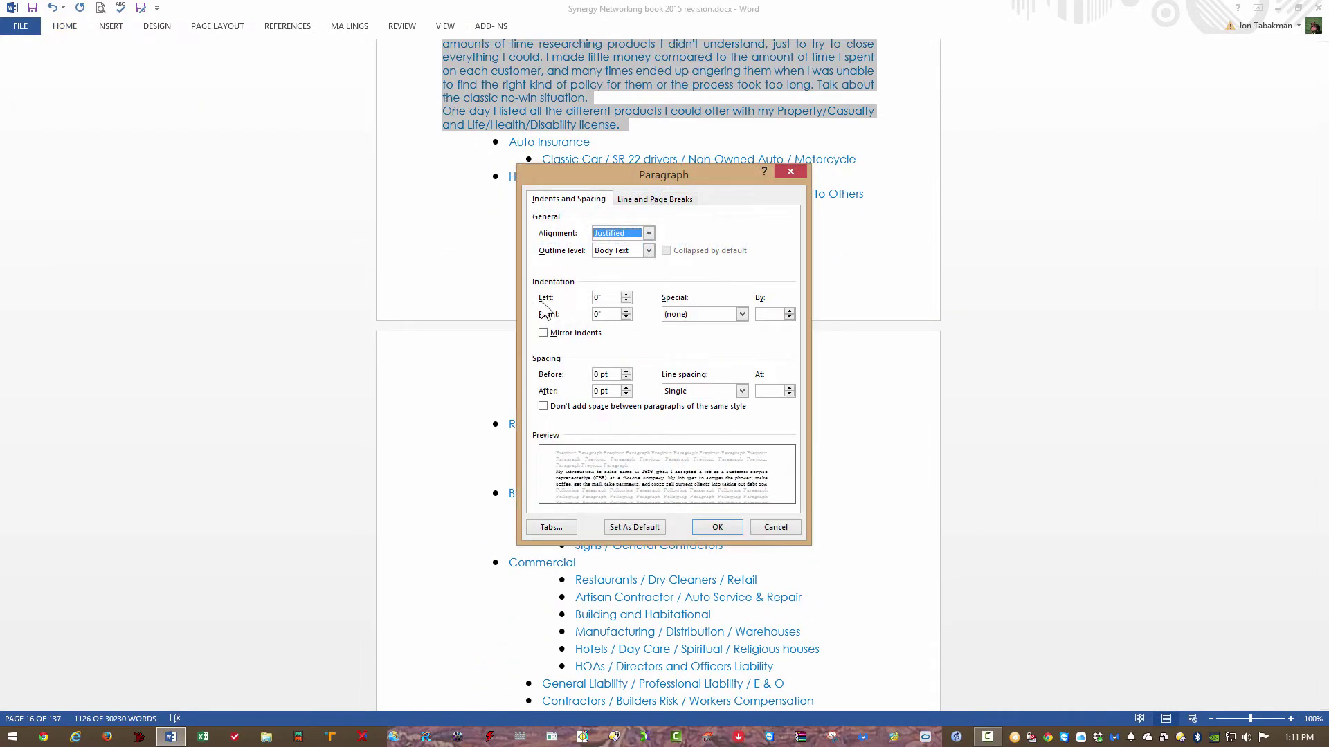
click(742, 391)
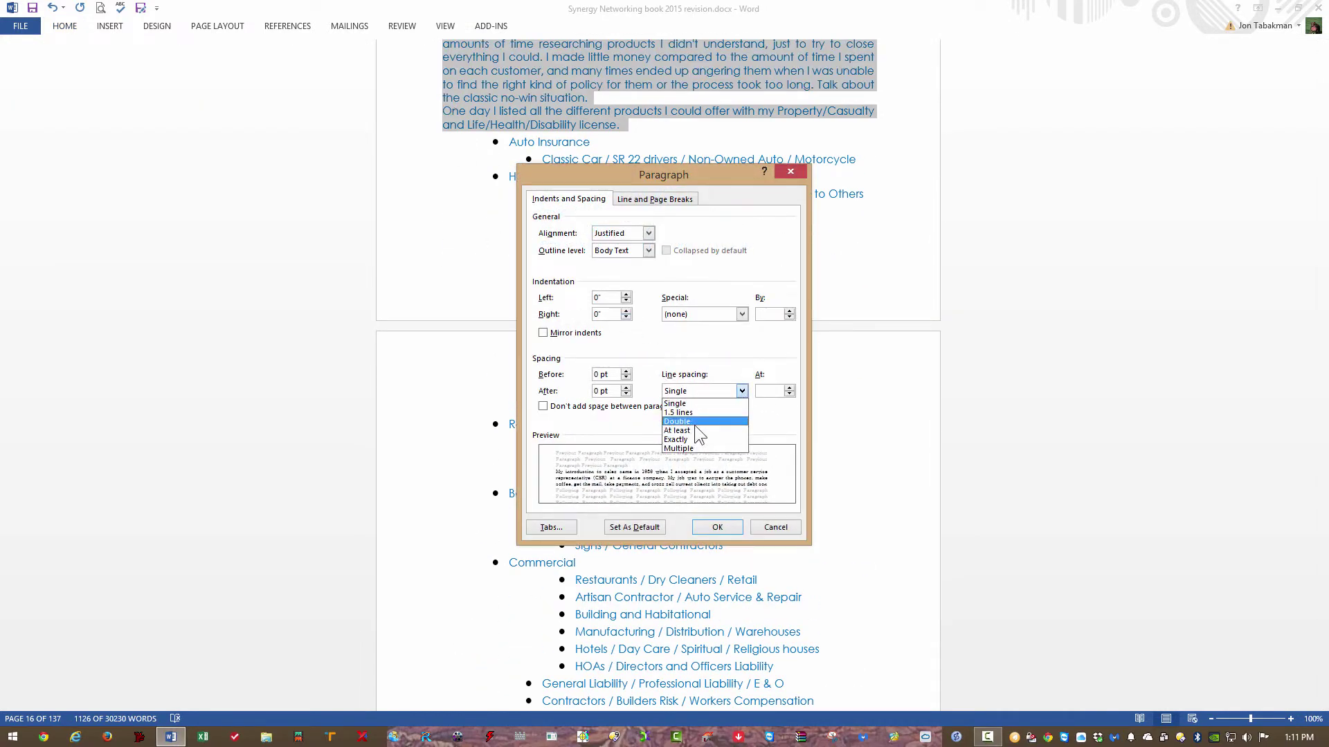
click(695, 422)
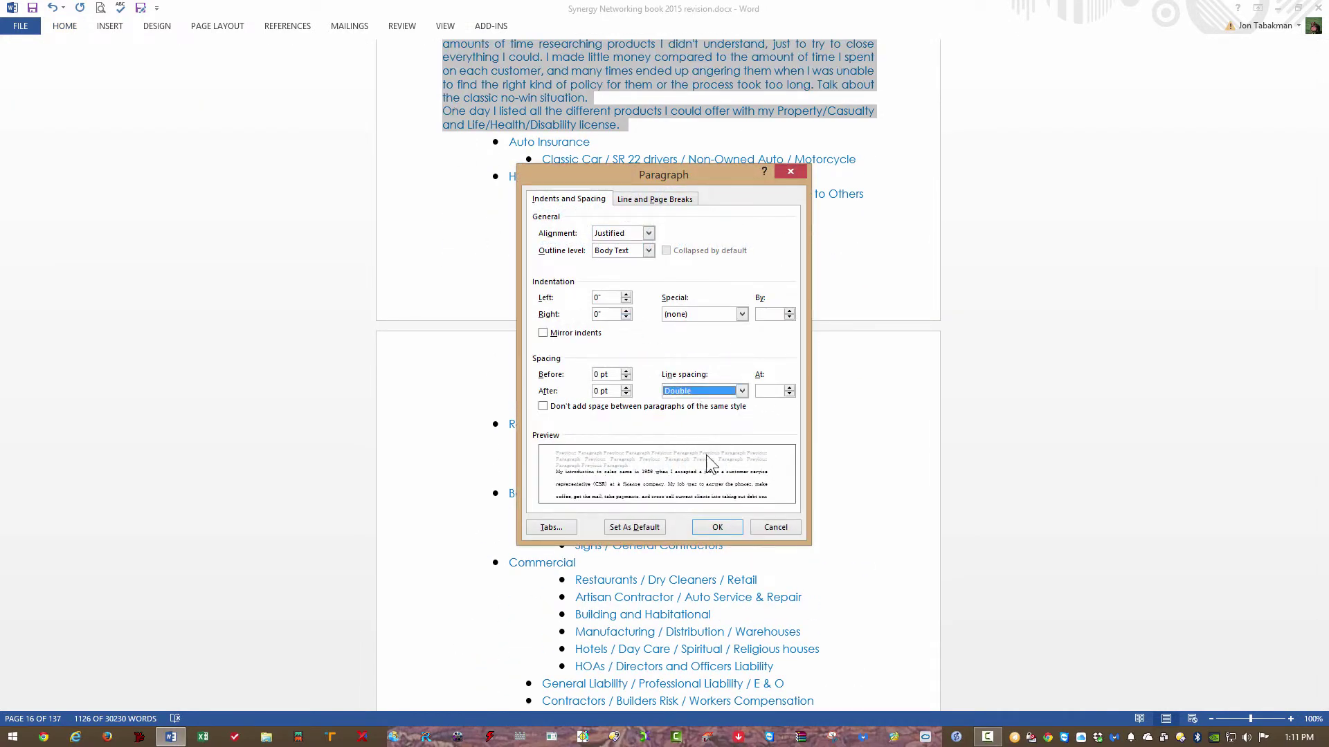
click(718, 527)
scroll(985, 513, down, 3)
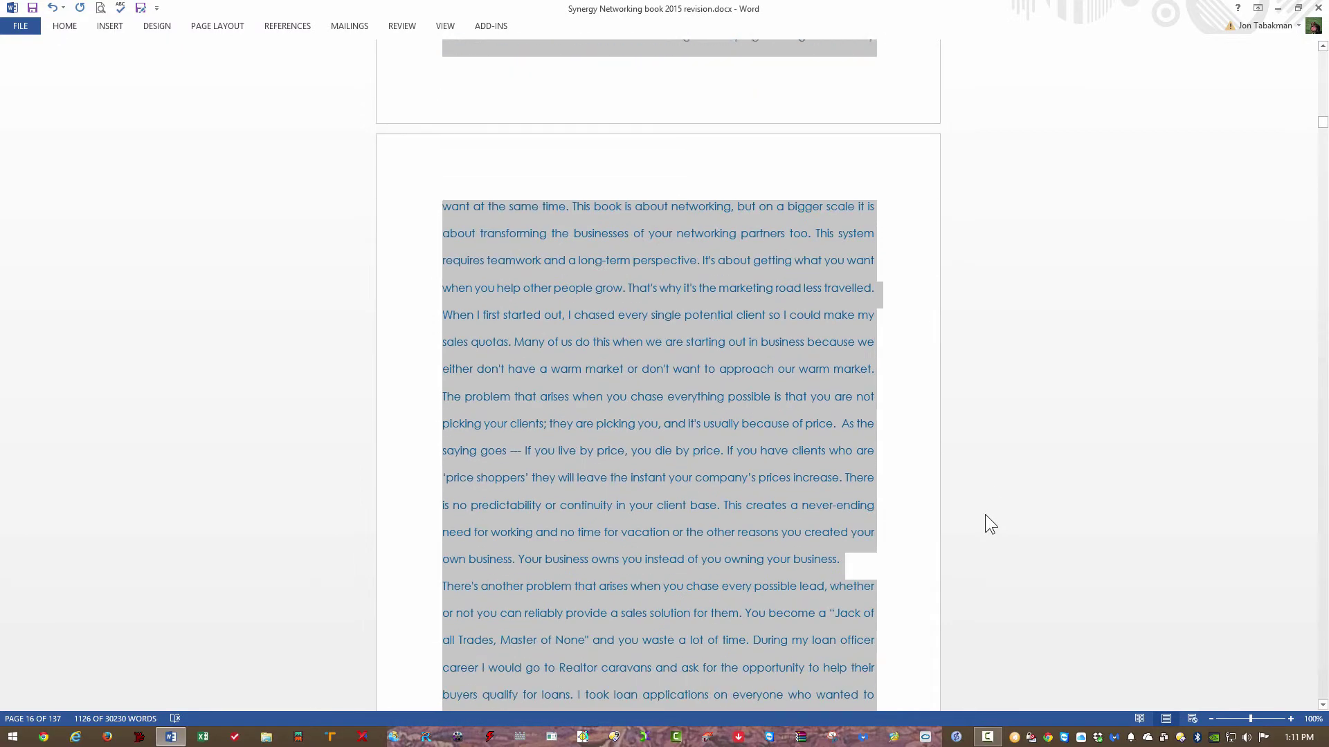
scroll(984, 515, down, 3)
scroll(985, 514, down, 3)
scroll(985, 514, down, 3)
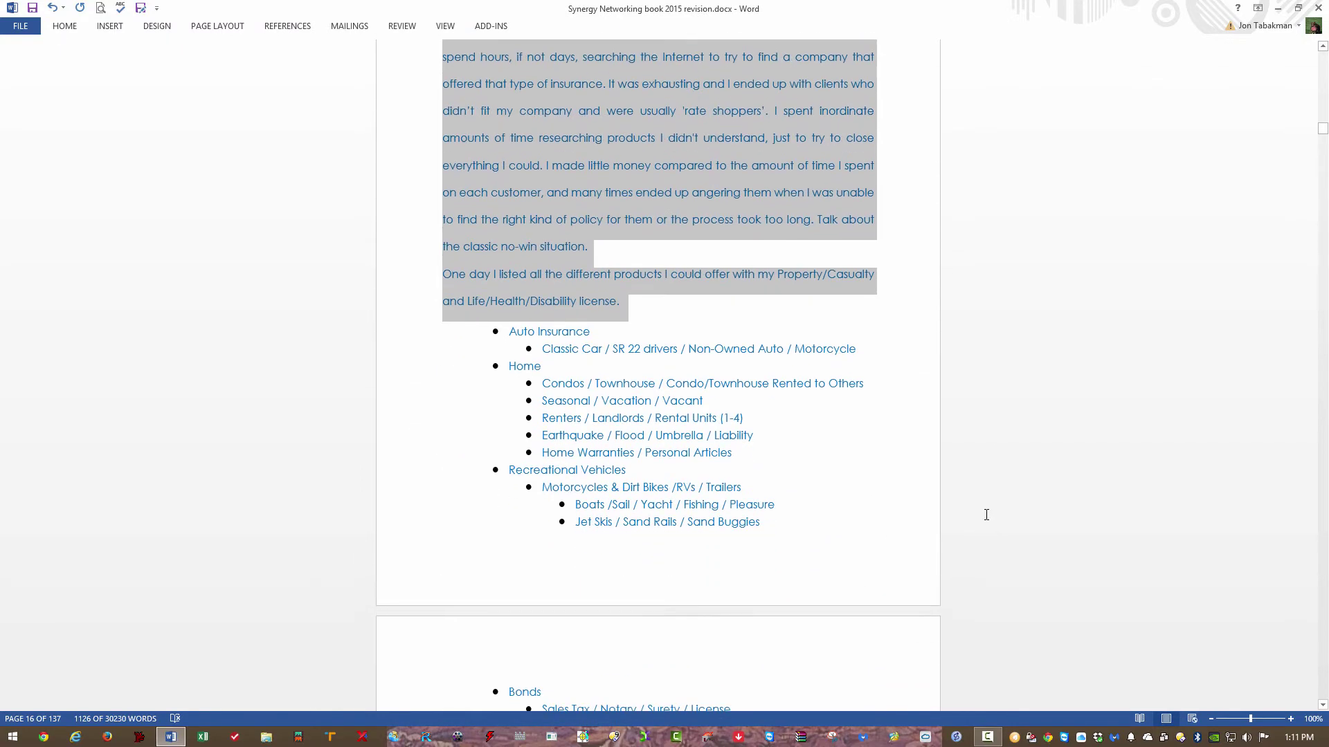
click(979, 437)
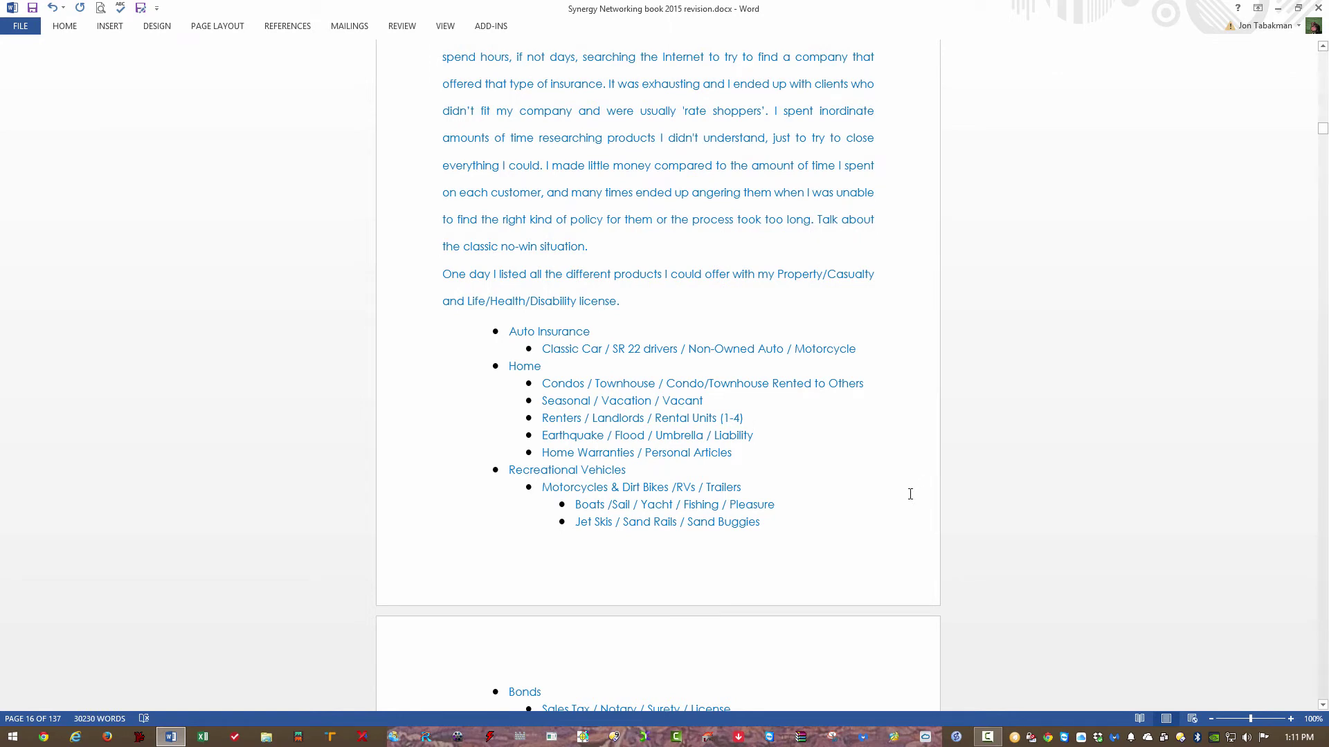